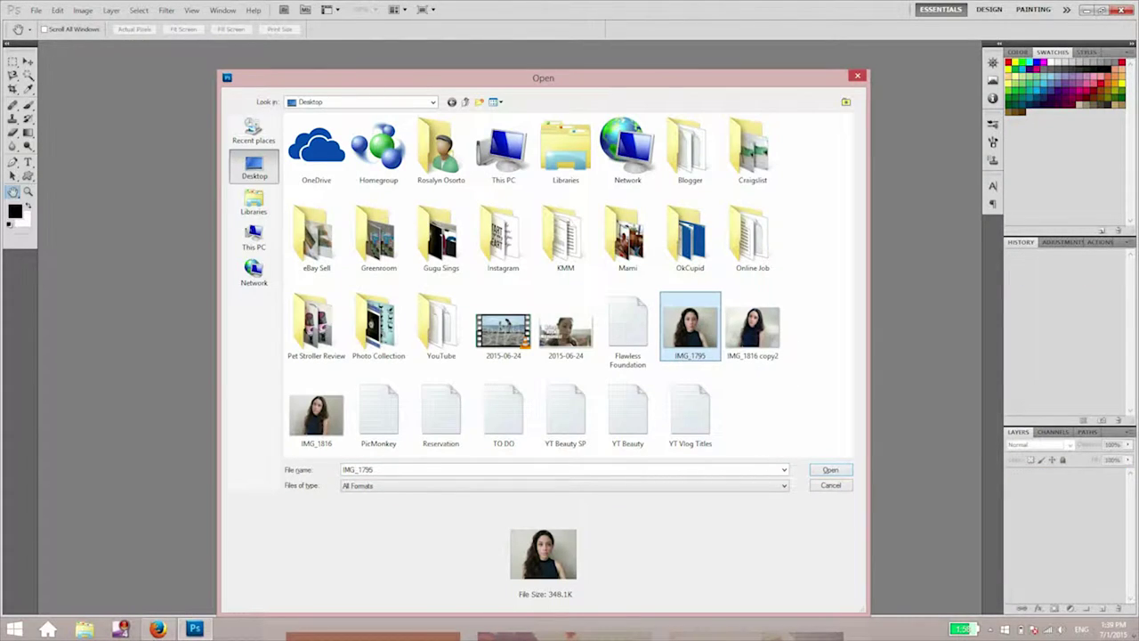
# - Open the IMG_1795 photo, switch to full-screen mode with the menu bar, and frame the face at 200% zoom
pyautogui.press('Return')
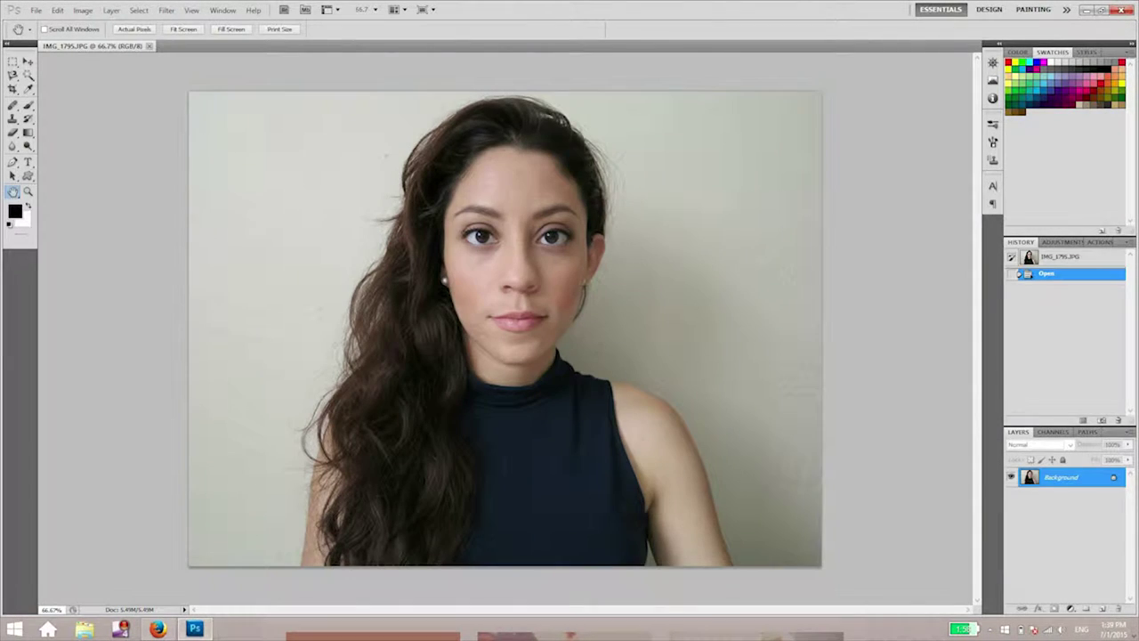
pyautogui.press('f')
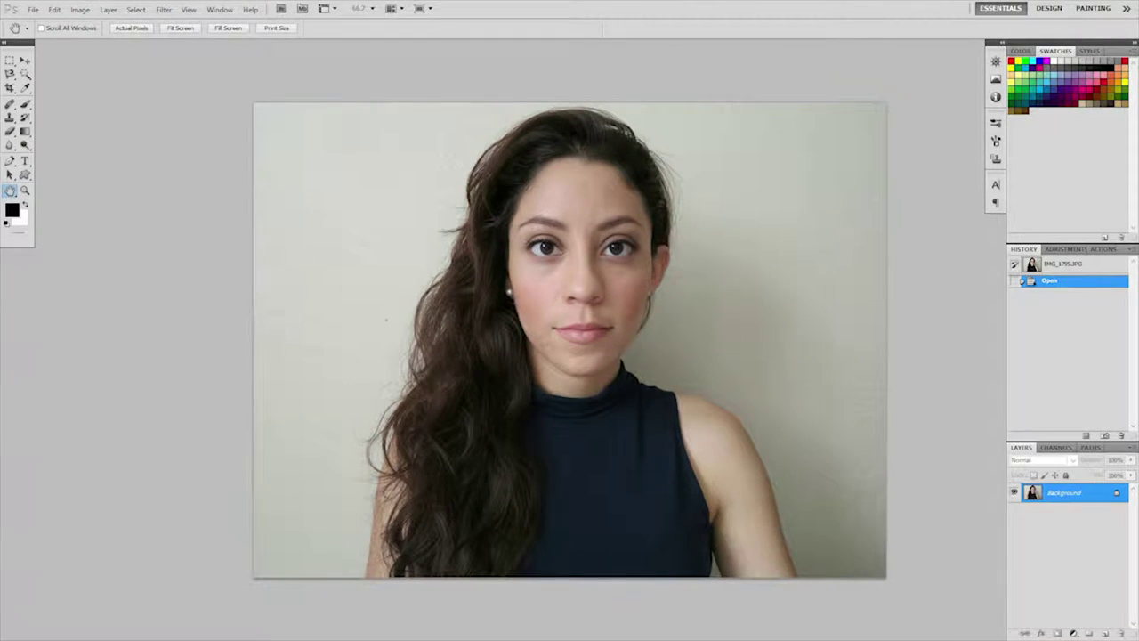
pyautogui.hotkey('ctrl', '+')
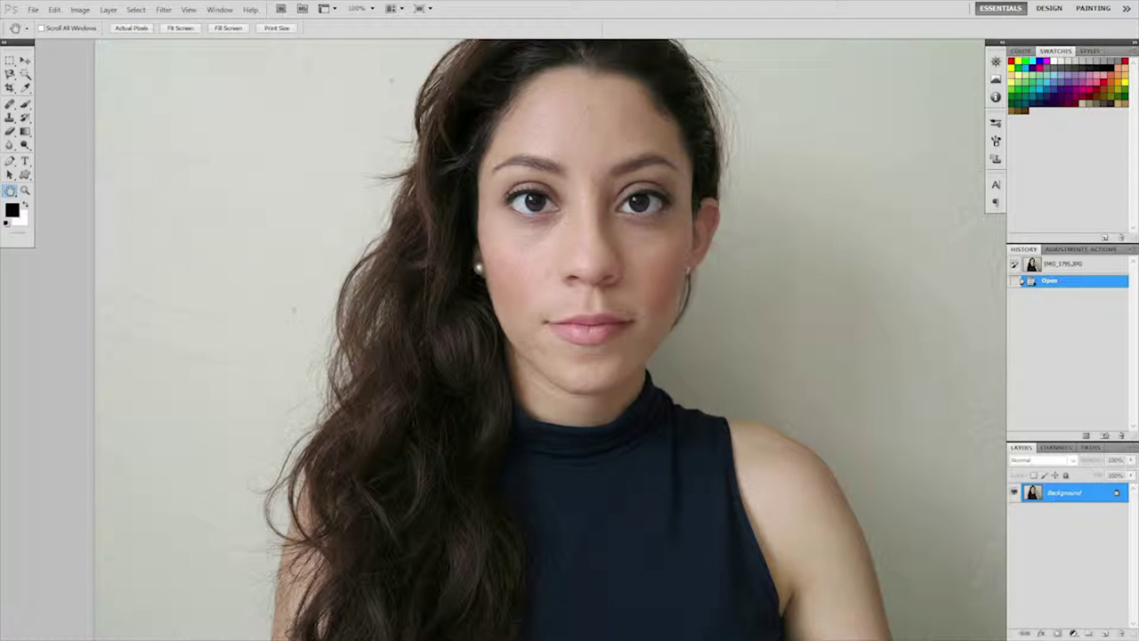
pyautogui.moveTo(570, 338); pyautogui.dragTo(452, 363)
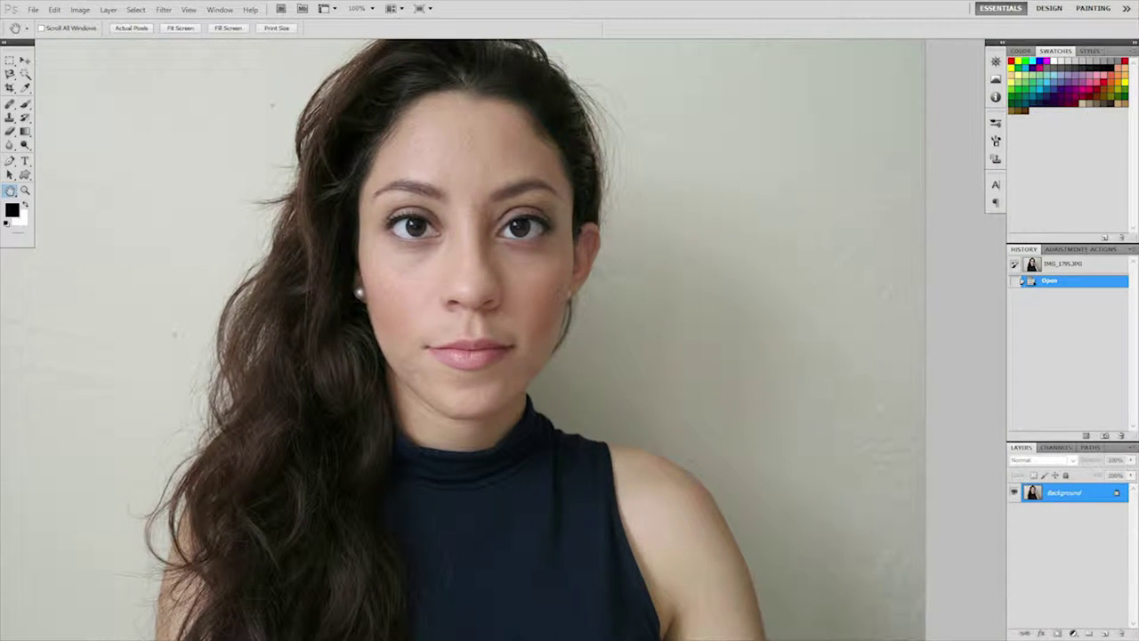
pyautogui.hotkey('ctrl', '+')
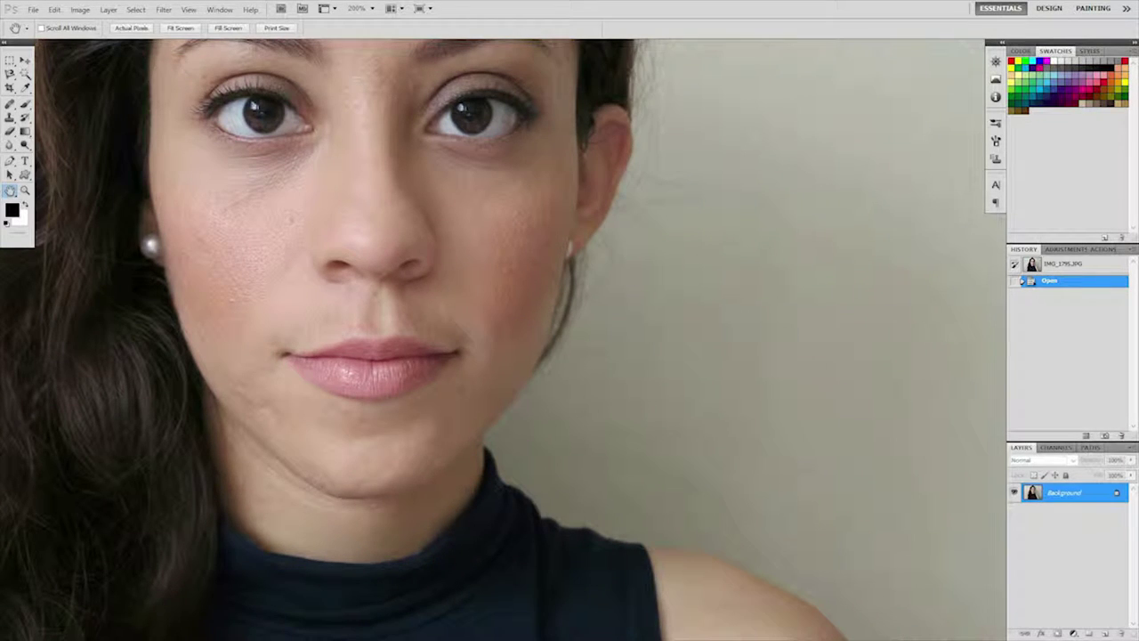
pyautogui.moveTo(372, 98); pyautogui.dragTo(447, 225)
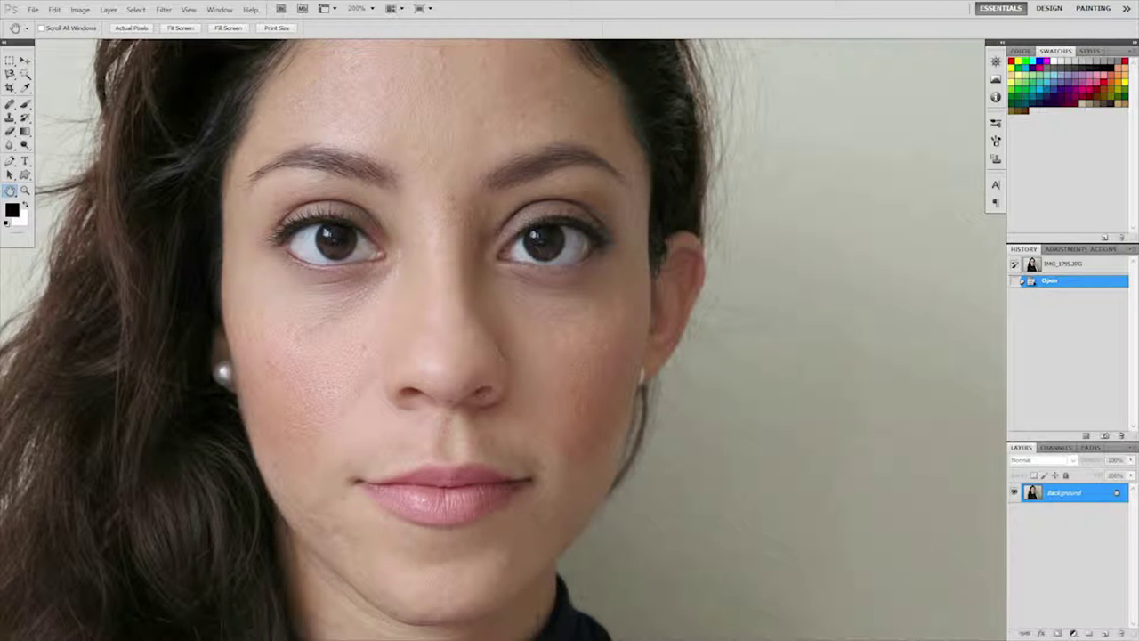
# - Duplicate the Background layer
pyautogui.moveTo(1063, 492); pyautogui.dragTo(1105, 632)
pyautogui.hotkey('ctrl', 'z')
pyautogui.hotkey('ctrl', 'j')
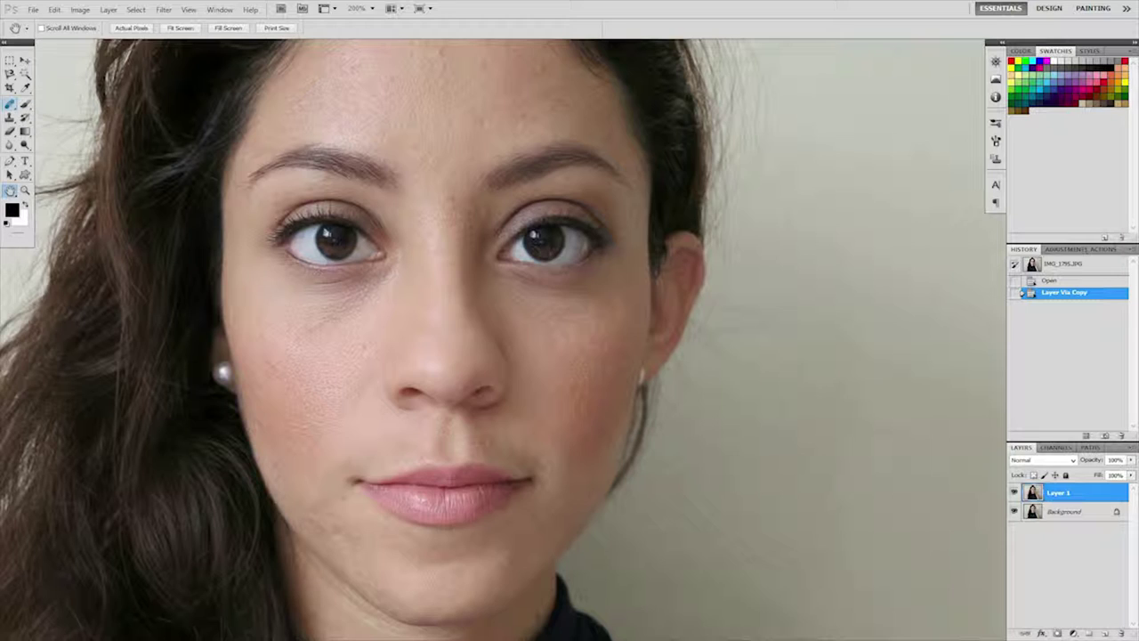
# - Heal the blemish in the middle of the forehead using an enlarged Healing Brush
pyautogui.click(11, 104)
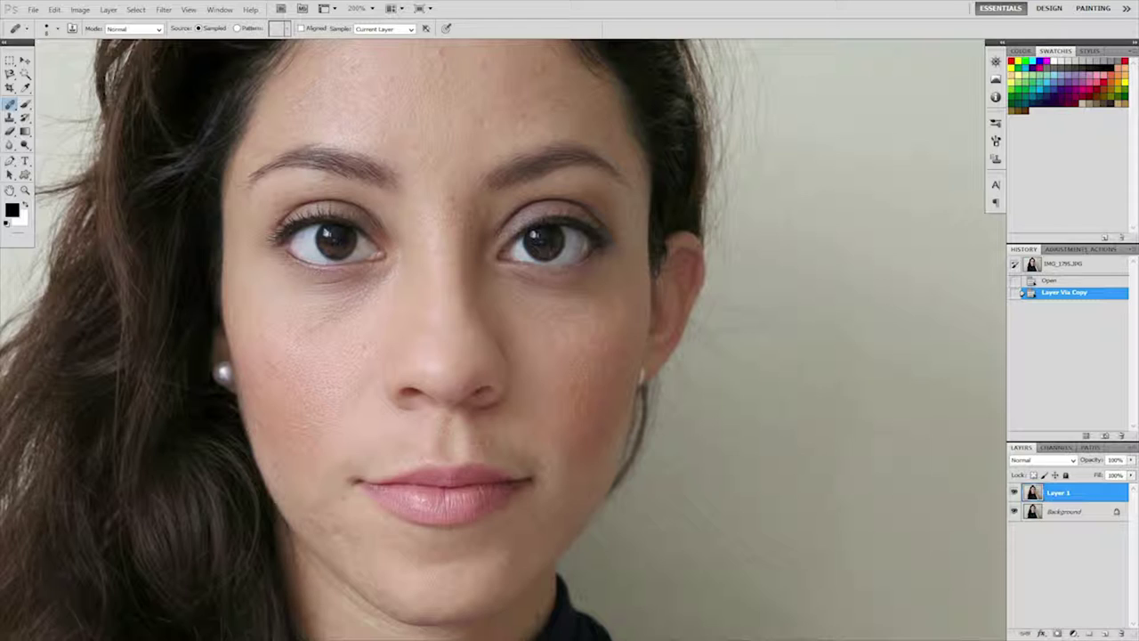
pyautogui.press(']')
pyautogui.press(']')
pyautogui.press(']')
pyautogui.press(']')
pyautogui.press(']')
pyautogui.click(487, 119)
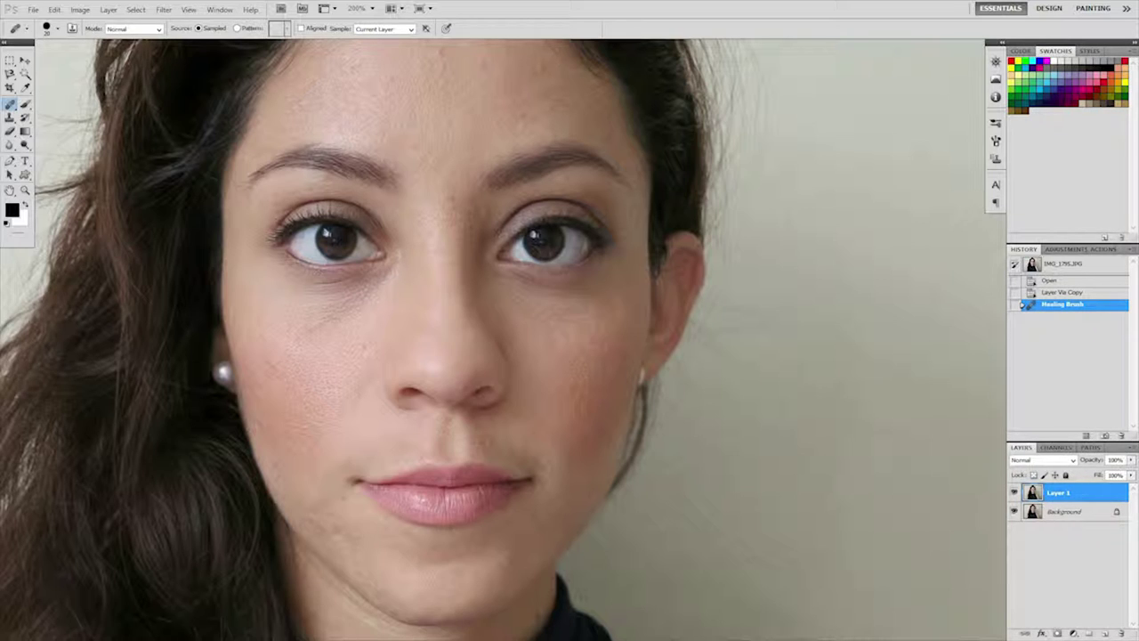
pyautogui.click(486, 119)
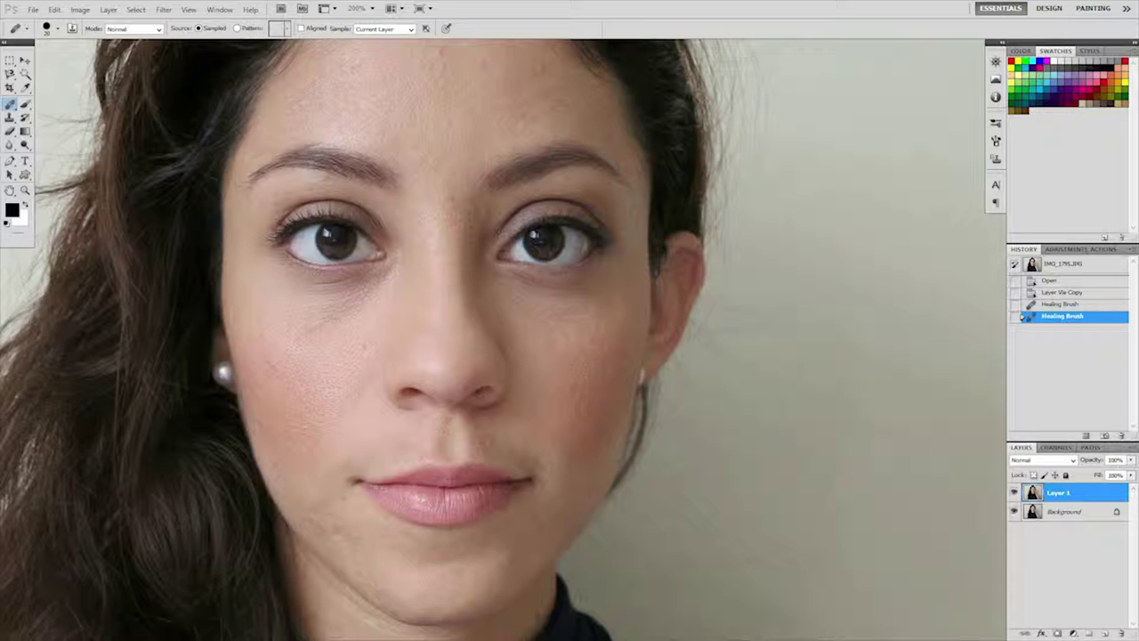
# - Heal the remaining spots near the hairline and on the shaded side of the forehead
pyautogui.click(445, 69)
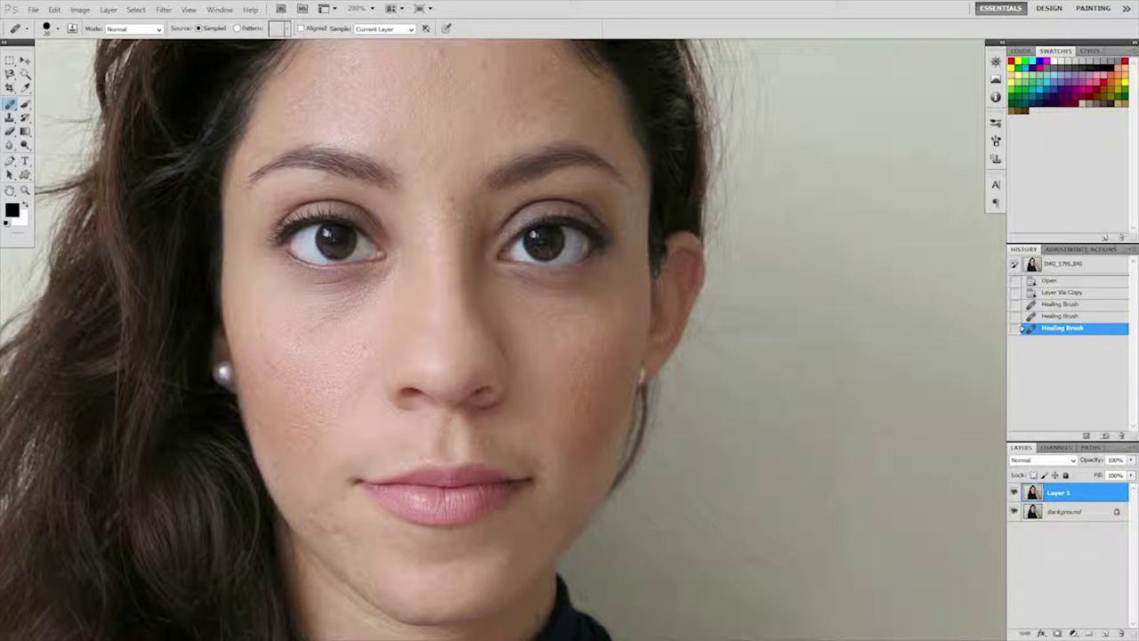
pyautogui.click(445, 69)
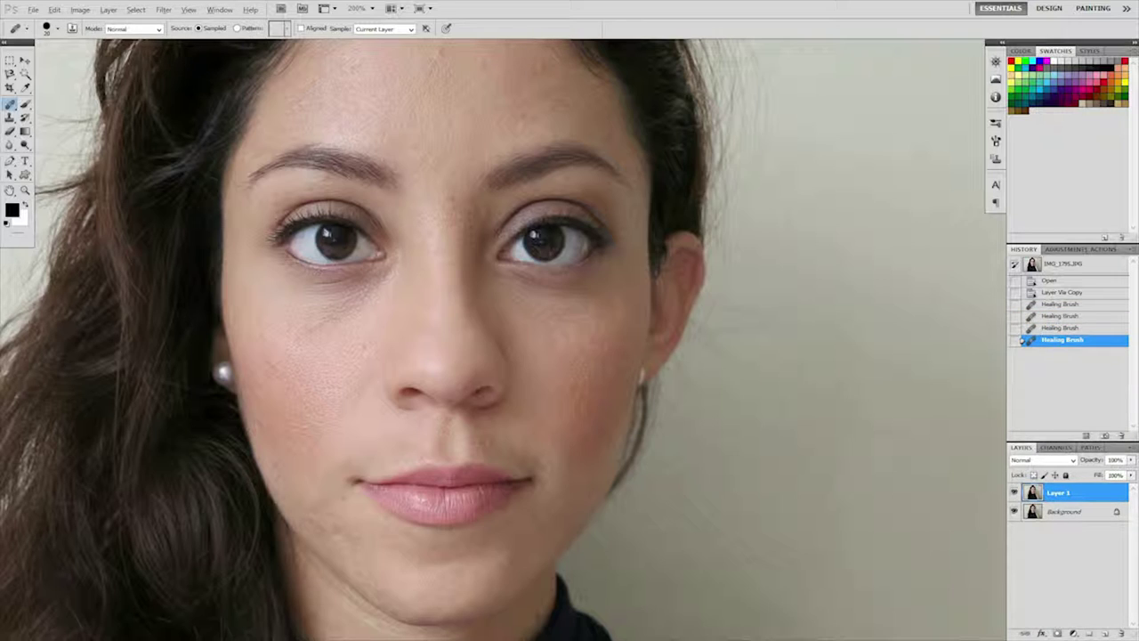
pyautogui.click(448, 67)
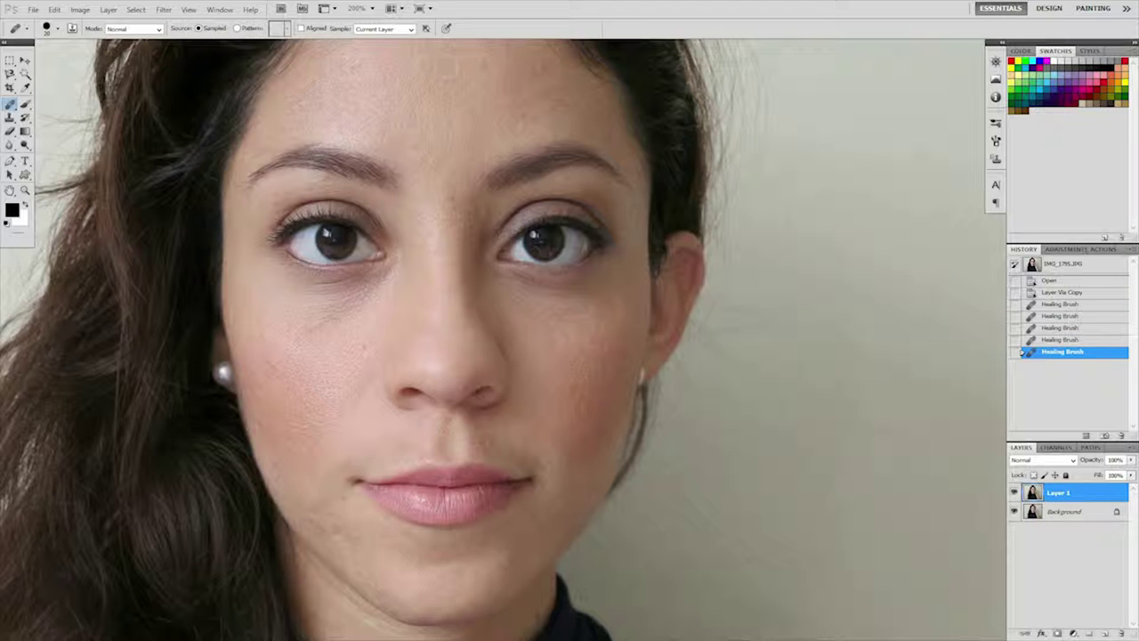
pyautogui.click(522, 115)
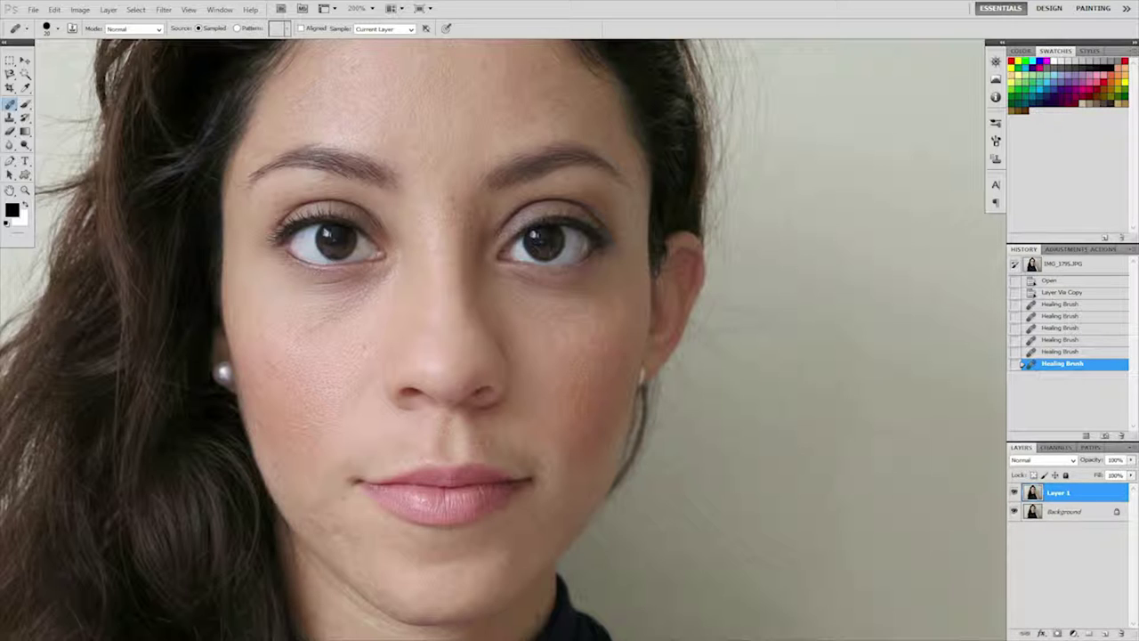
pyautogui.click(538, 71)
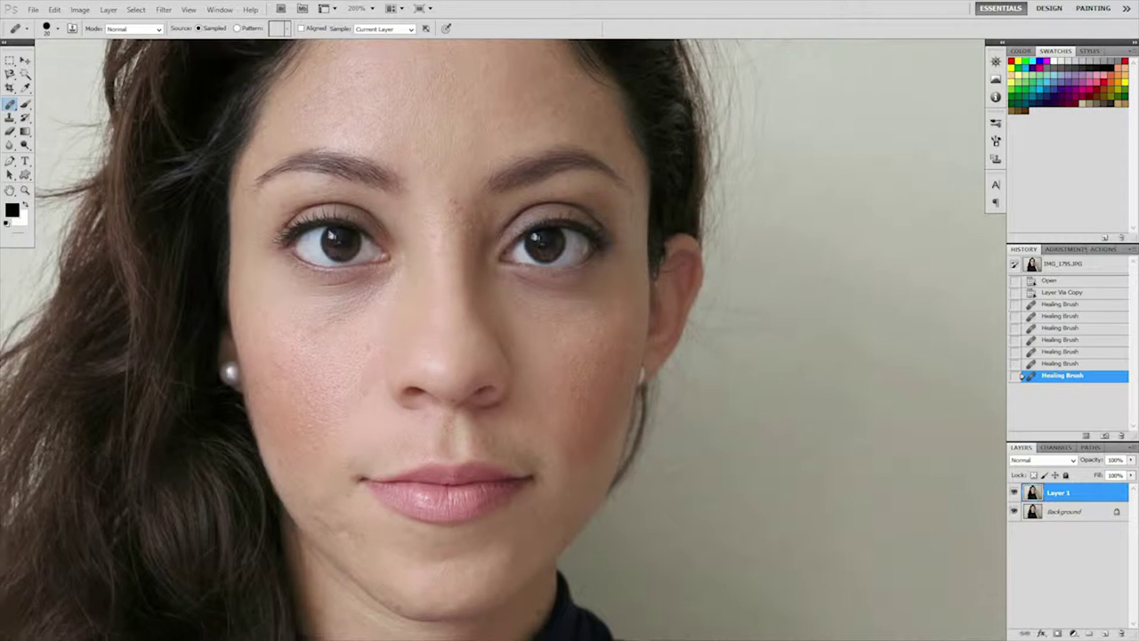
# - Heal the blemishes on the lower cheek below the mouth corner on the long-hair side
pyautogui.hotkey('ctrl', '-')
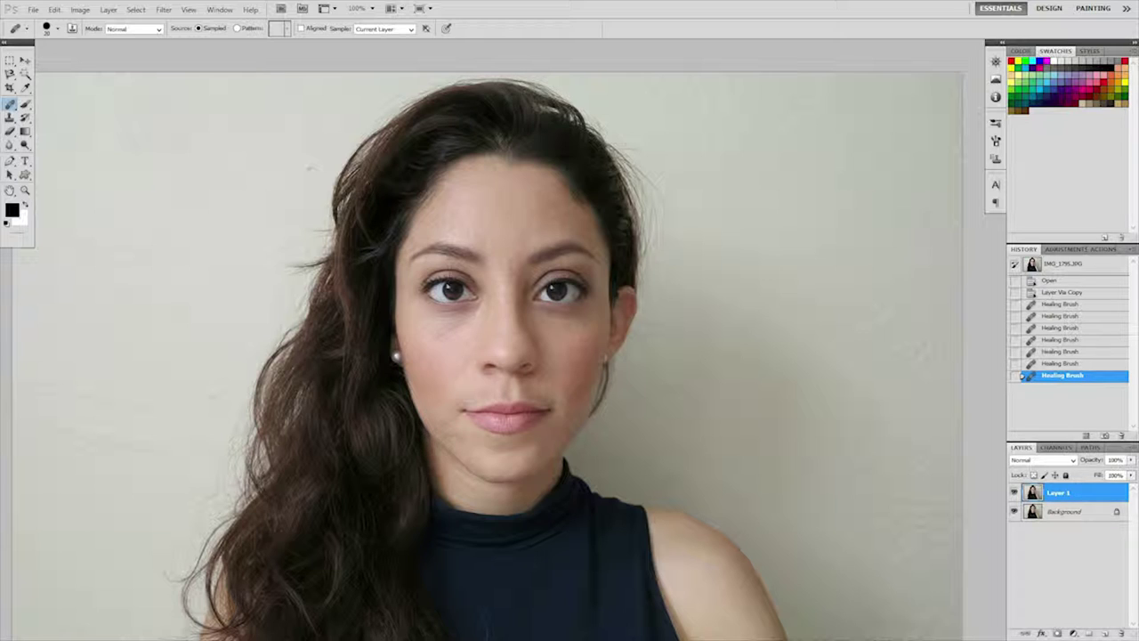
pyautogui.hotkey('ctrl', '-')
pyautogui.hotkey('ctrl', '+')
pyautogui.hotkey('ctrl', '+')
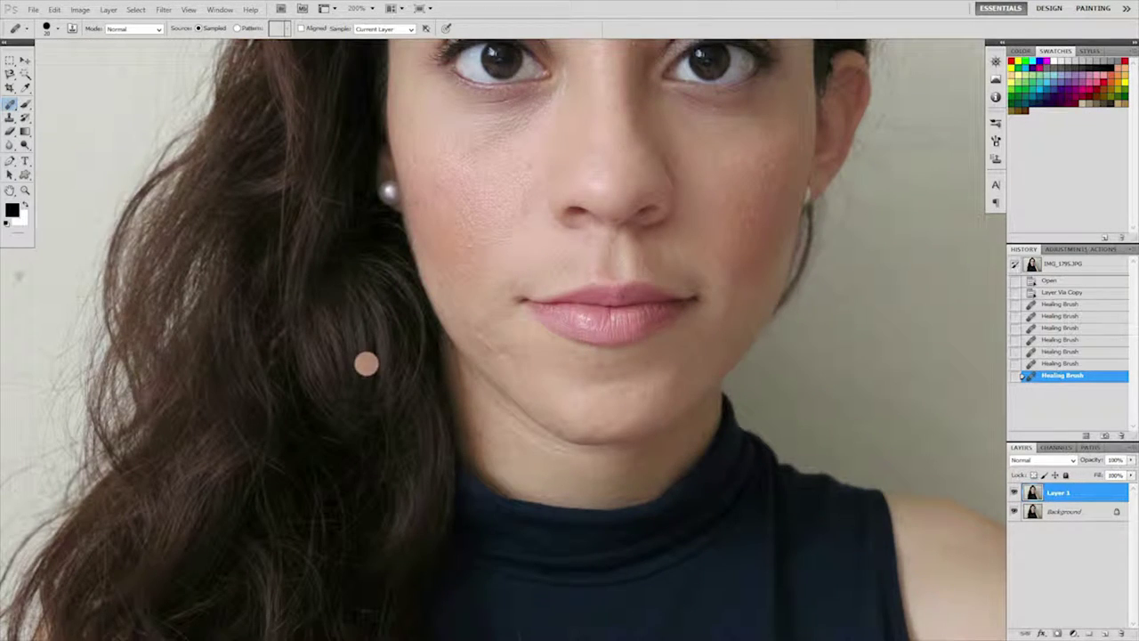
pyautogui.click(520, 380)
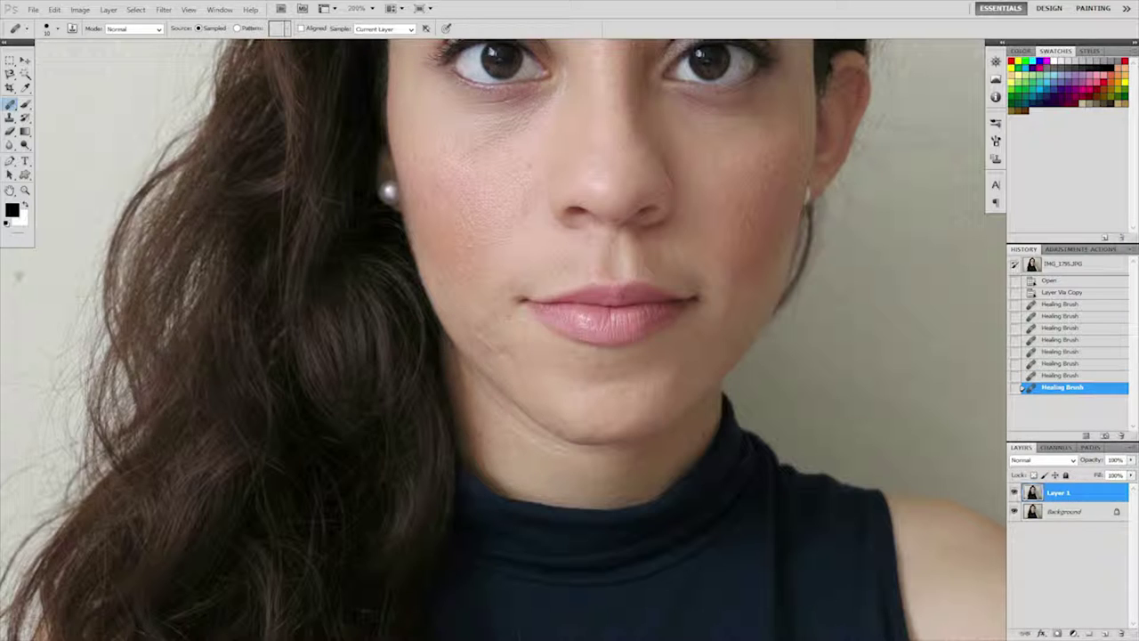
pyautogui.press(']')
pyautogui.click(518, 362)
pyautogui.click(485, 347)
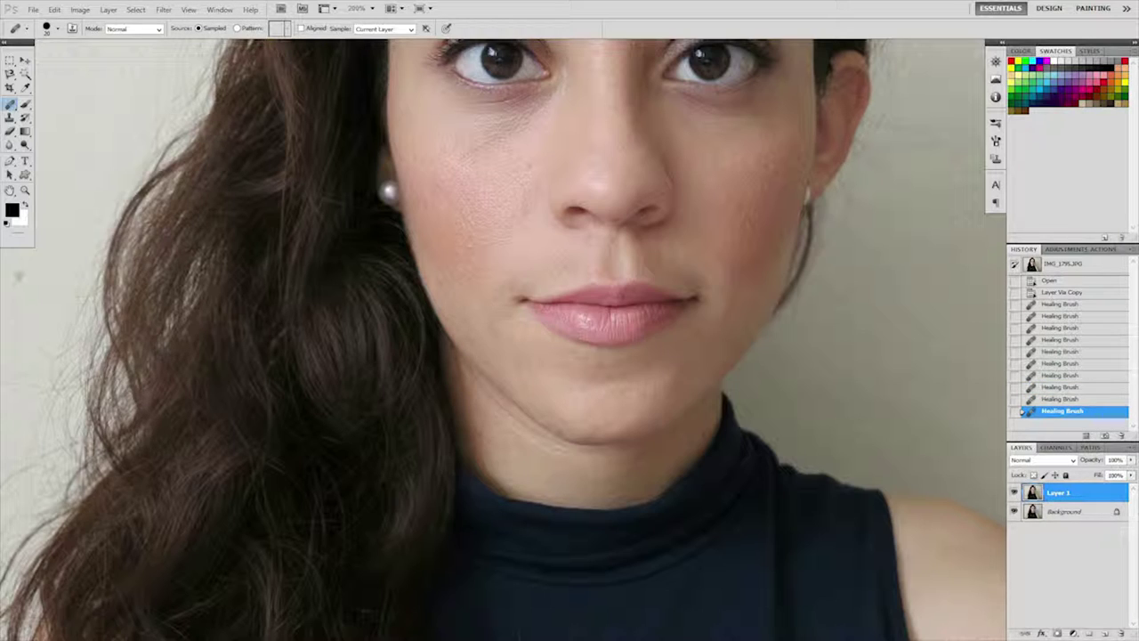
pyautogui.click(505, 348)
# - Heal the small marks along the jawline and chin with the Healing Brush
pyautogui.click(743, 366)
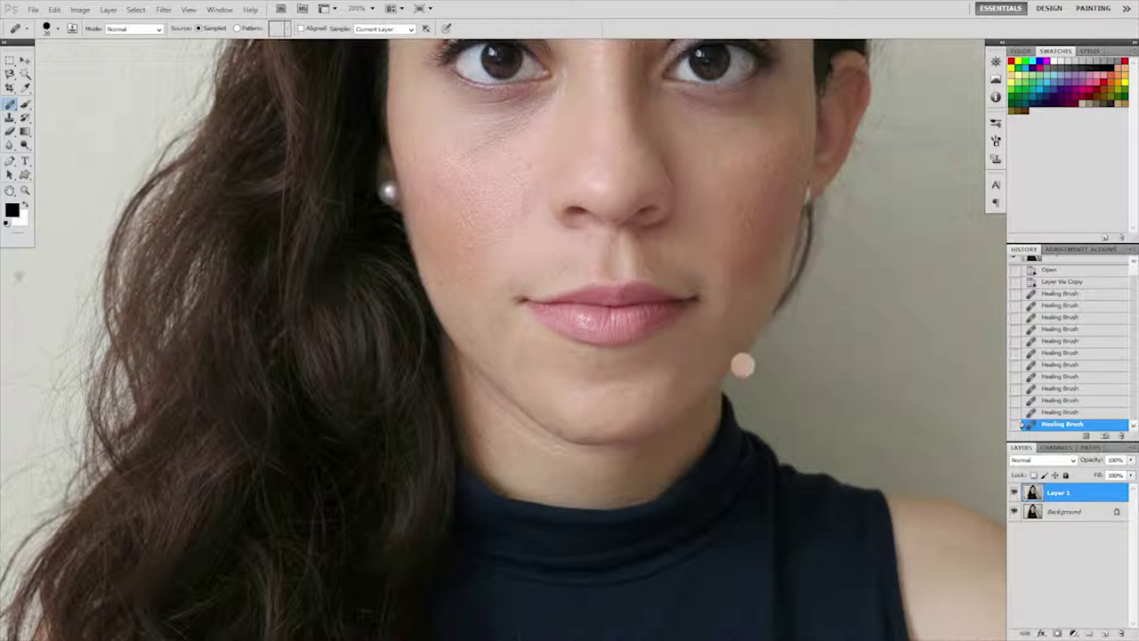
pyautogui.click(558, 430)
pyautogui.click(559, 430)
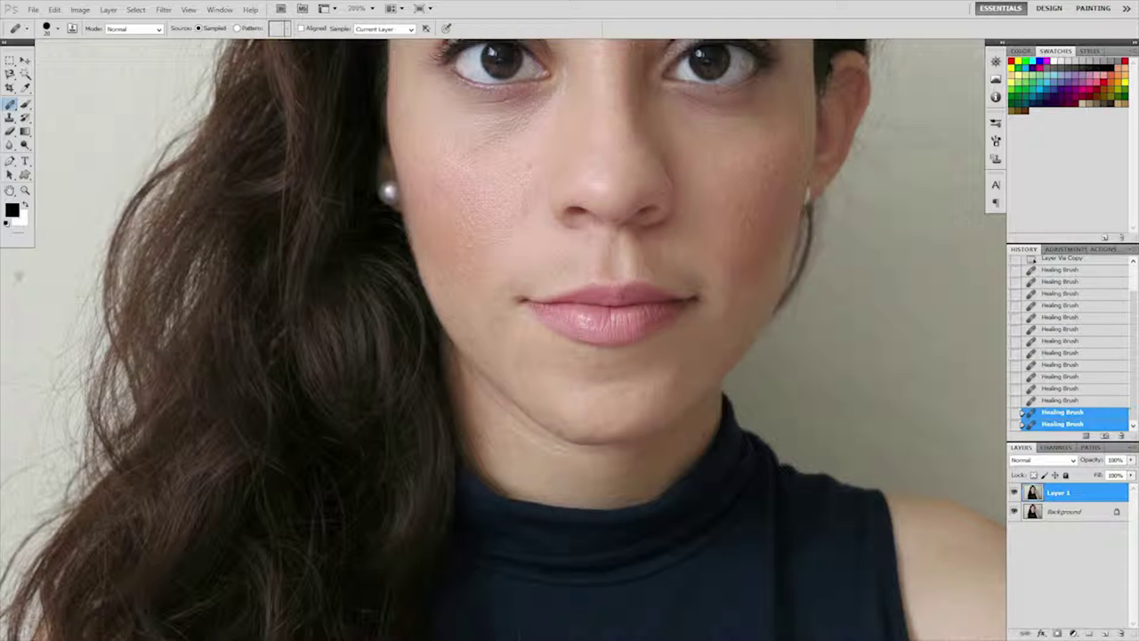
pyautogui.click(667, 384)
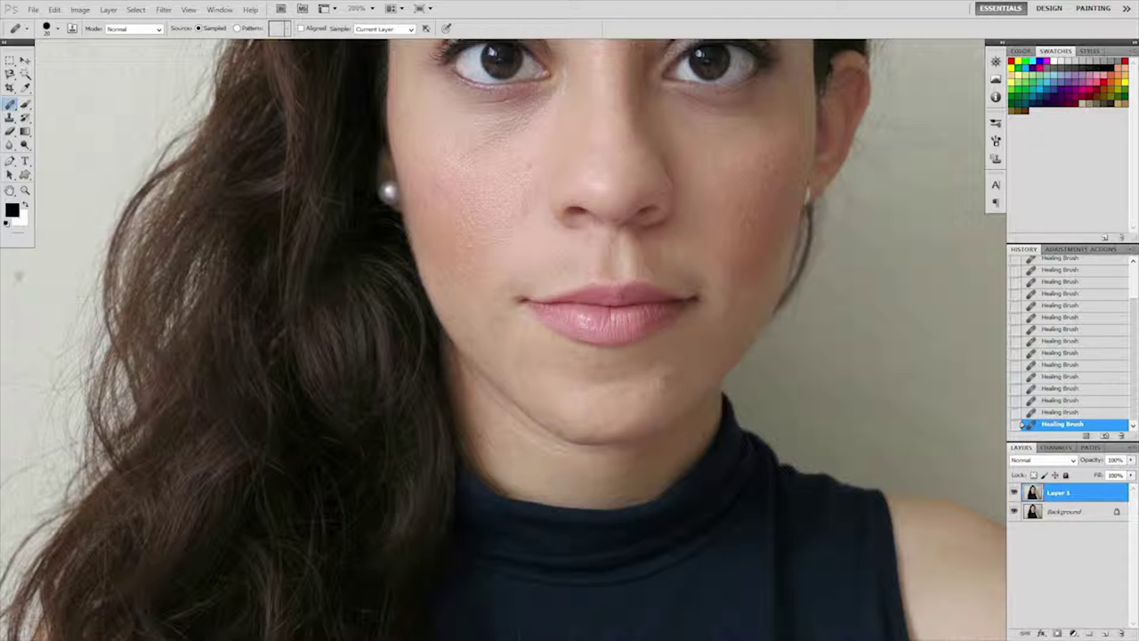
# - Heal the small spots on the cheeks and nose with the Healing Brush
pyautogui.click(703, 186)
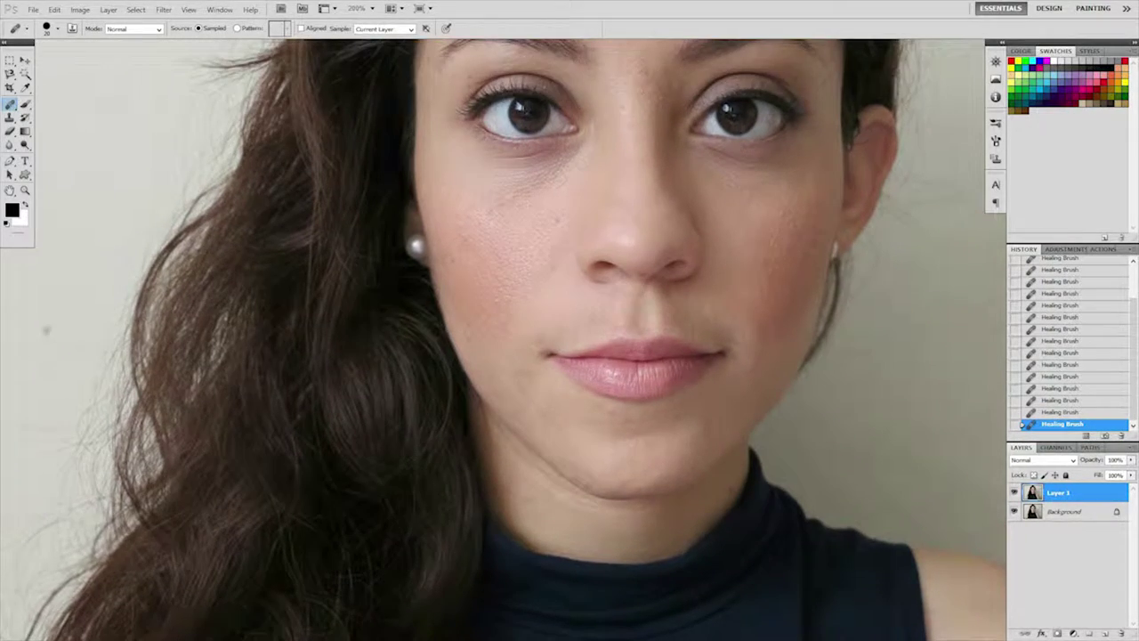
pyautogui.moveTo(702, 187); pyautogui.dragTo(729, 240)
pyautogui.click(641, 221)
pyautogui.moveTo(820, 194); pyautogui.dragTo(769, 247)
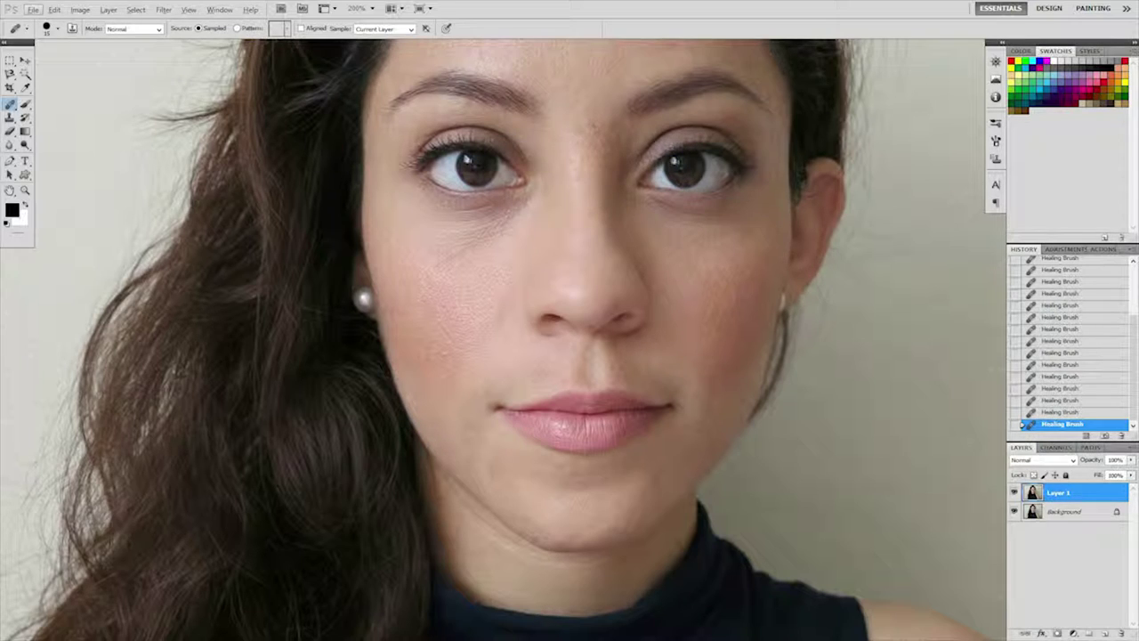
# - Heal the spots between the eyebrows and on the shaded side of the forehead
pyautogui.click(576, 131)
pyautogui.click(595, 124)
pyautogui.moveTo(822, 130); pyautogui.dragTo(755, 226)
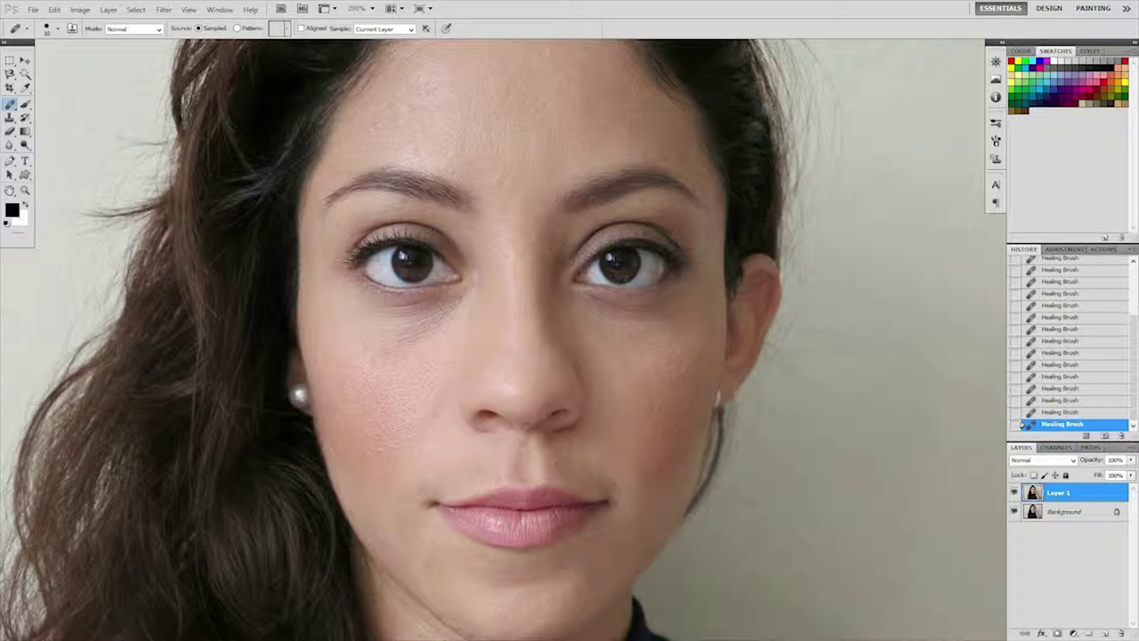
pyautogui.moveTo(876, 189); pyautogui.dragTo(879, 322)
pyautogui.click(688, 255)
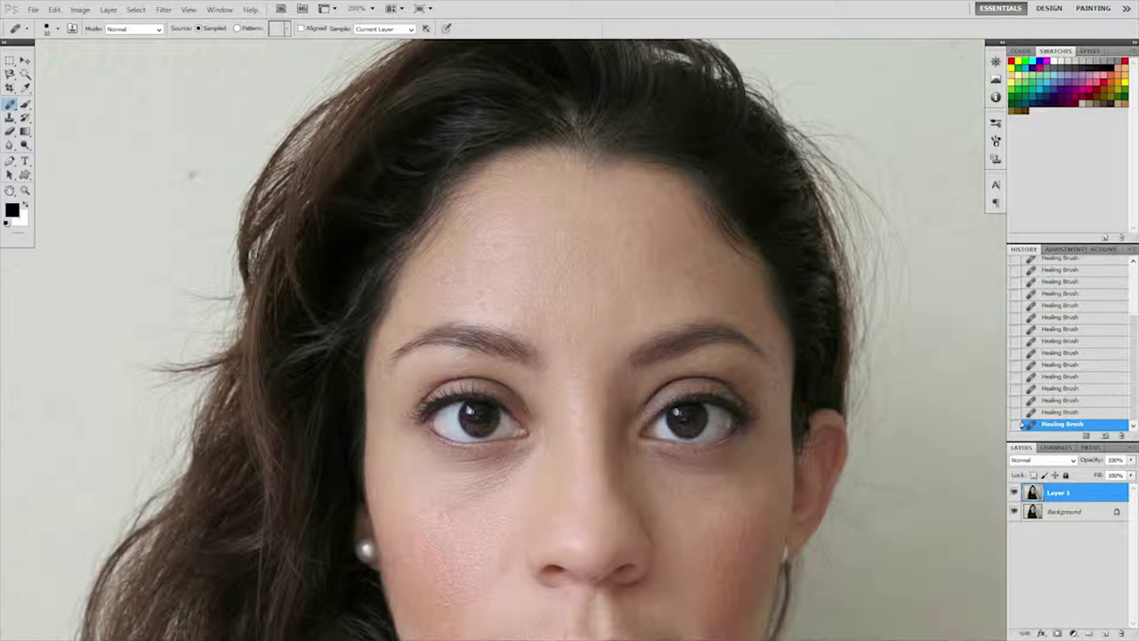
pyautogui.moveTo(767, 330); pyautogui.dragTo(665, 181)
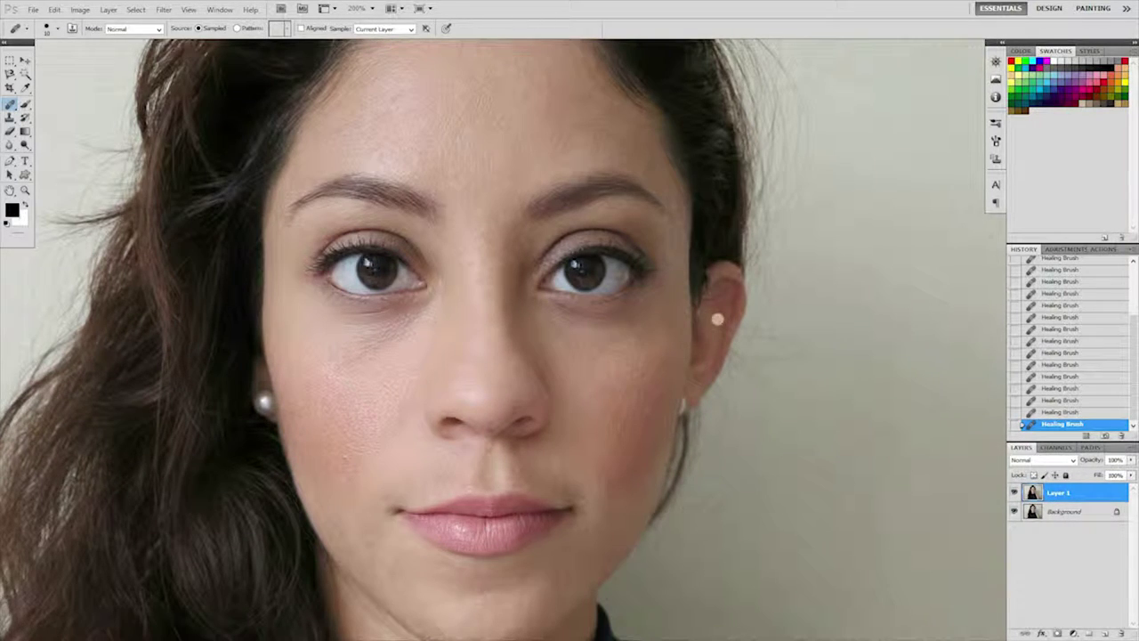
# - Duplicate the retouched Layer 1 and place the copy beneath the original
pyautogui.hotkey('ctrl', '-')
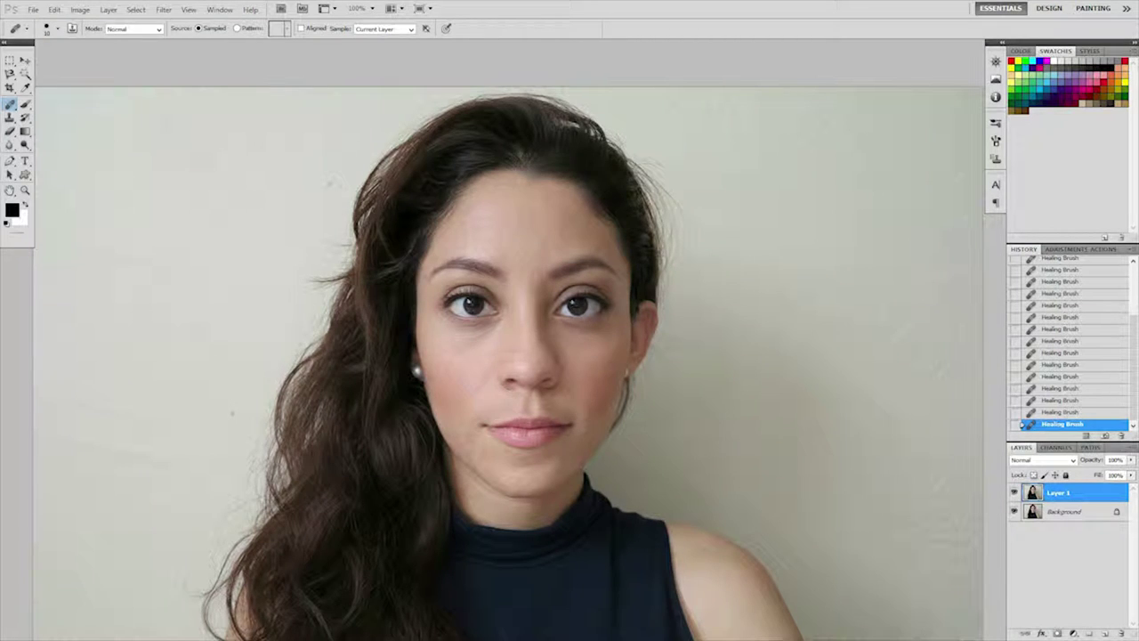
pyautogui.hotkey('ctrl', '+')
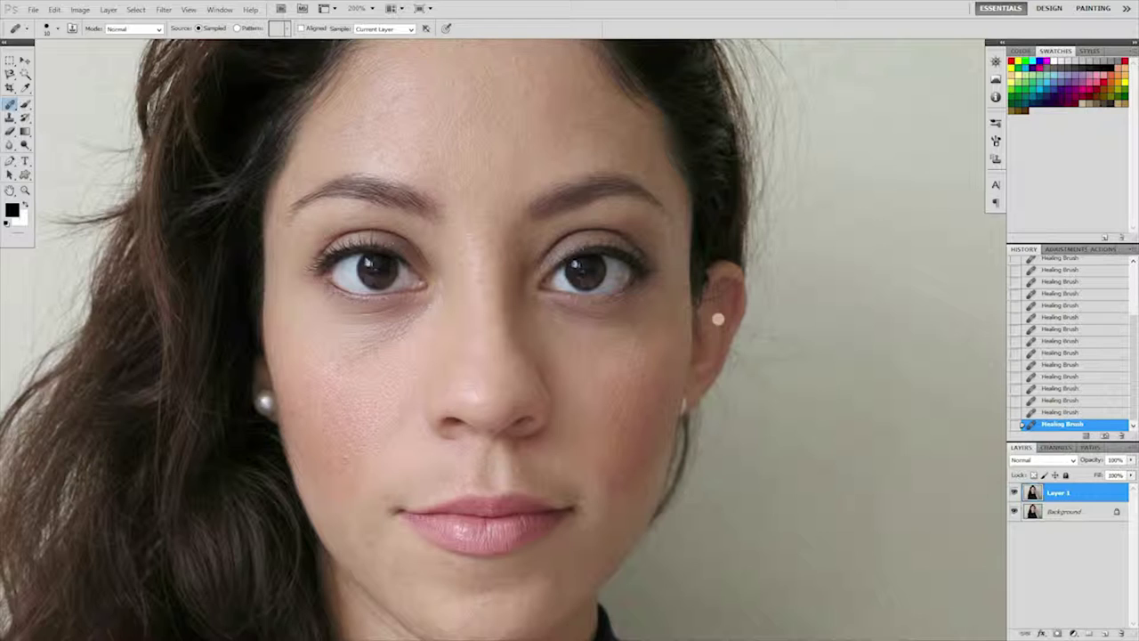
pyautogui.hotkey('ctrl', 'j')
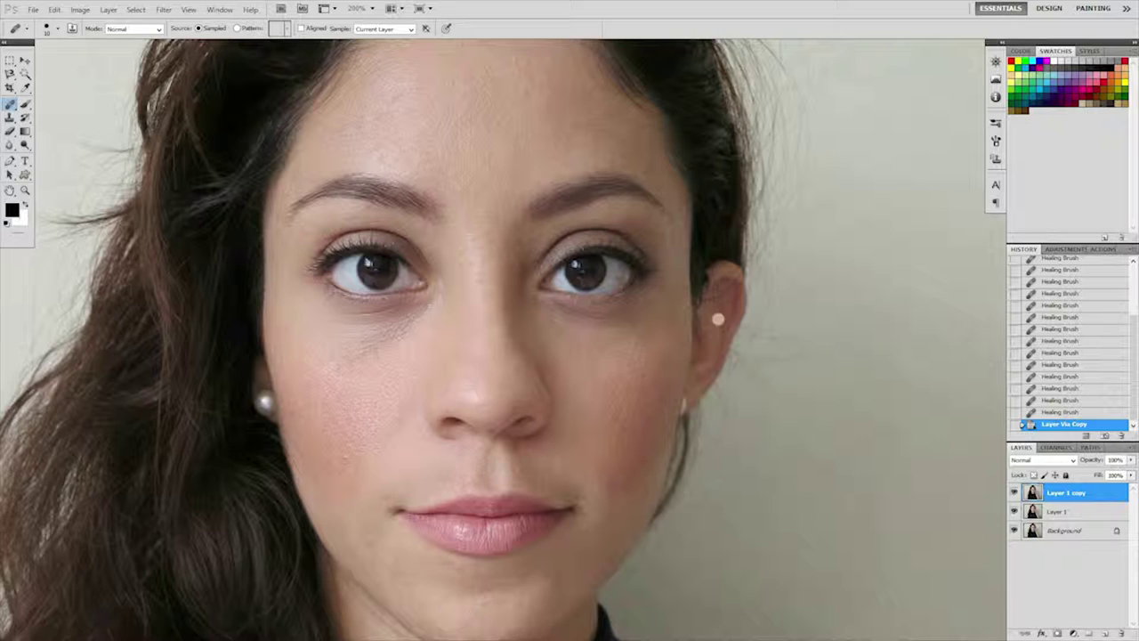
pyautogui.hotkey('ctrl', '[')
# - Smooth the dark circles under both eyes on Layer 1 using the Healing Brush at a larger size
pyautogui.hotkey('ctrl', '-')
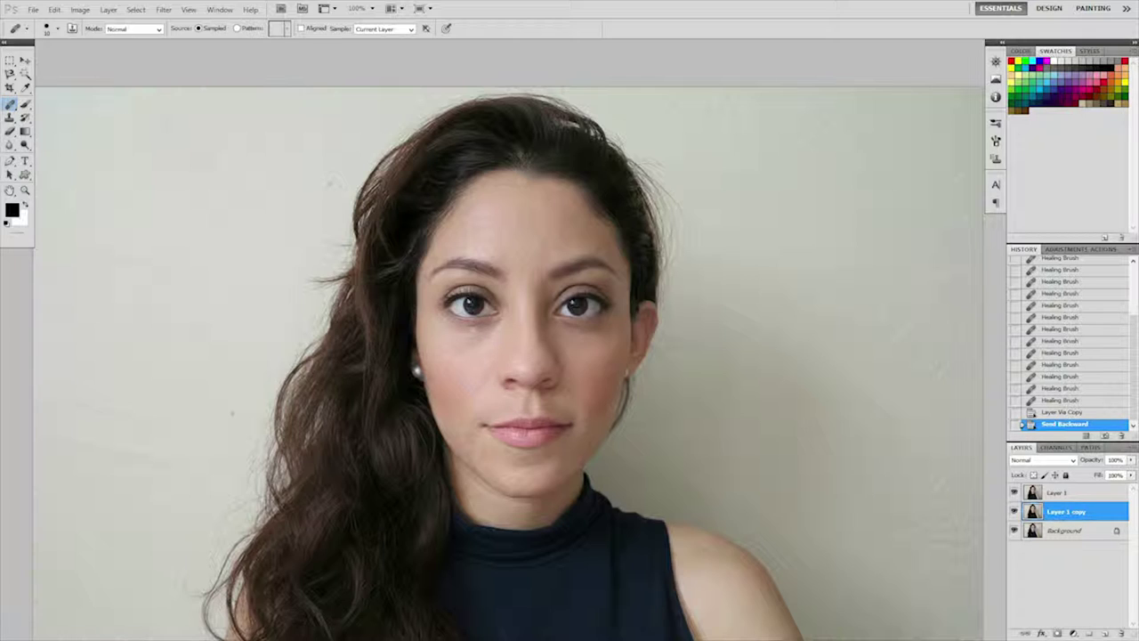
pyautogui.press(']')
pyautogui.press(']')
pyautogui.hotkey('alt', ']')
pyautogui.moveTo(487, 333); pyautogui.dragTo(457, 330)
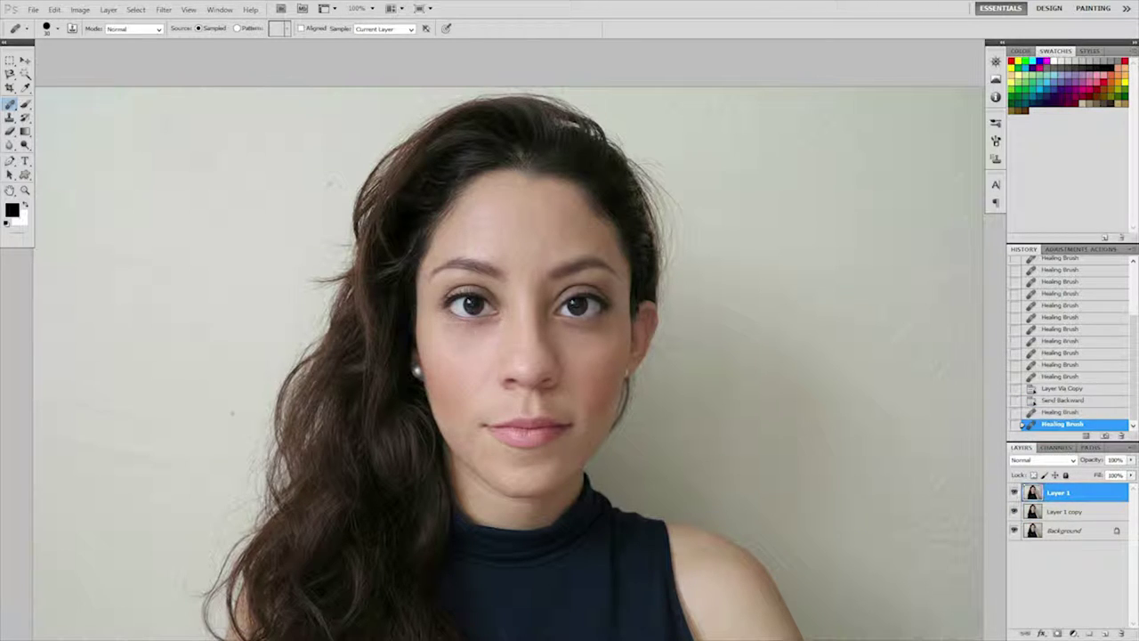
pyautogui.click(565, 385)
pyautogui.moveTo(564, 331); pyautogui.dragTo(602, 338)
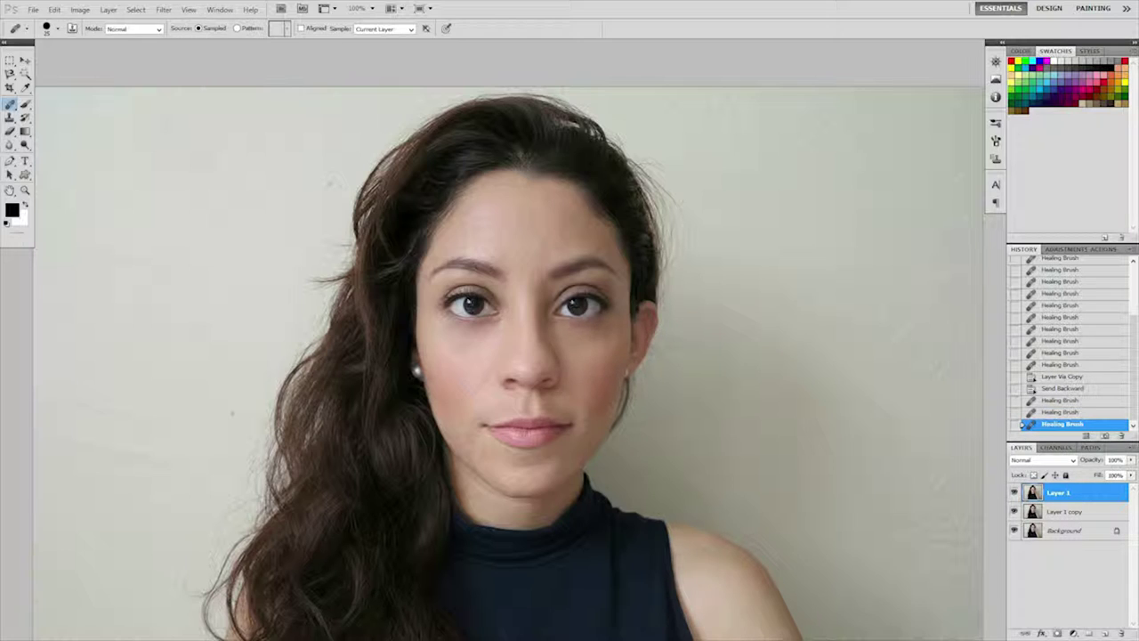
pyautogui.click(607, 330)
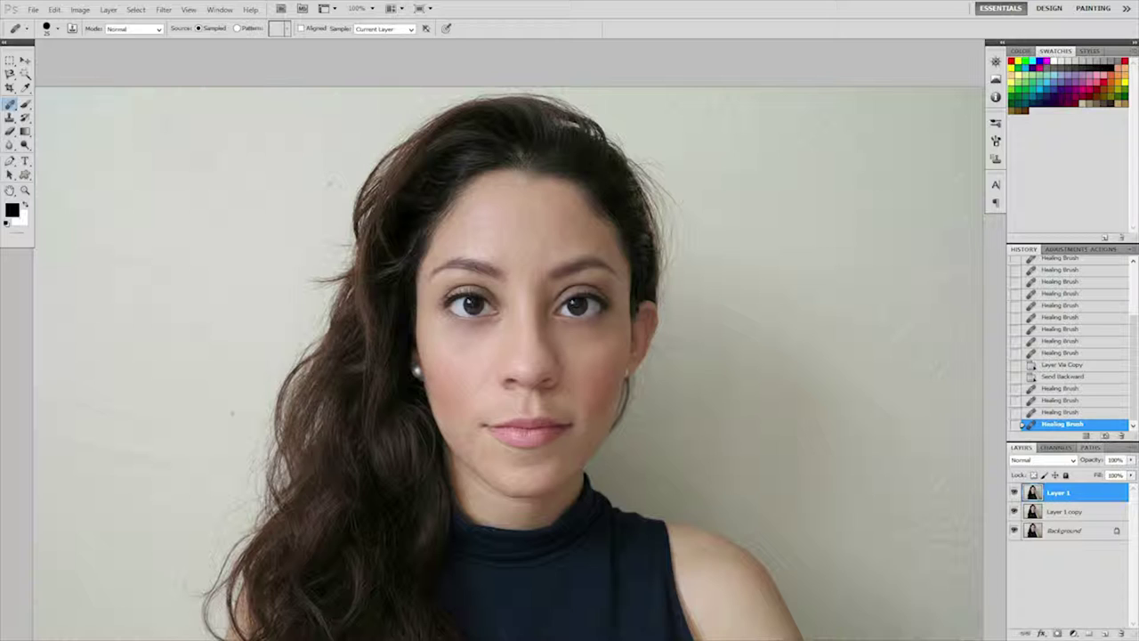
# - Reduce the opacity of Layer 1 to 41% so the under-eye retouching blends with the layer beneath
pyautogui.click(1115, 459)
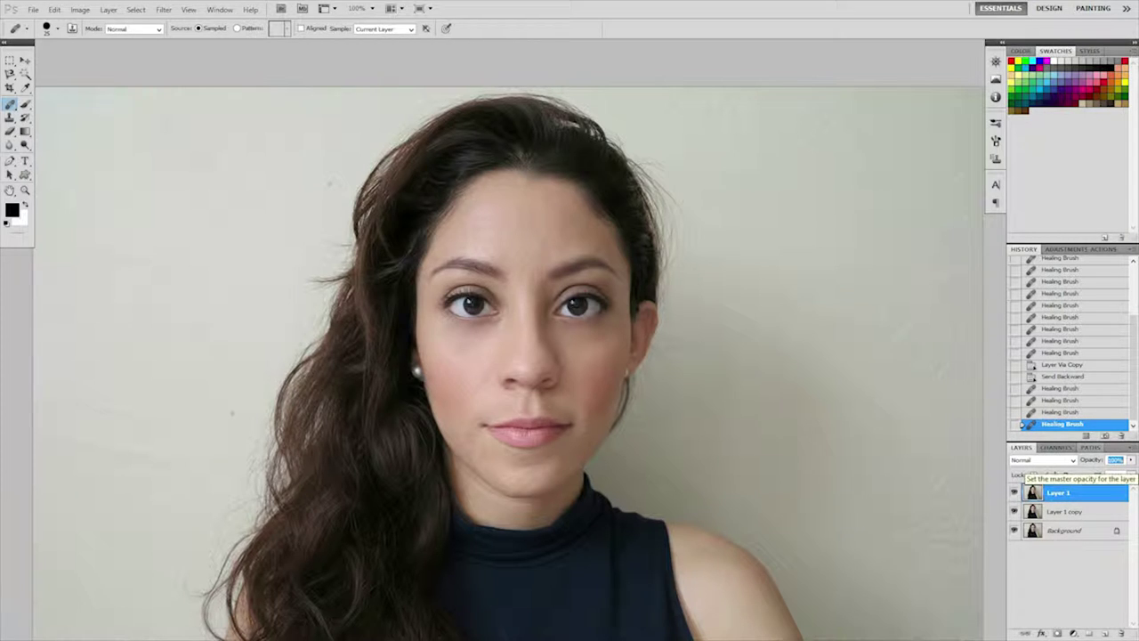
pyautogui.write('70')
pyautogui.press('Return')
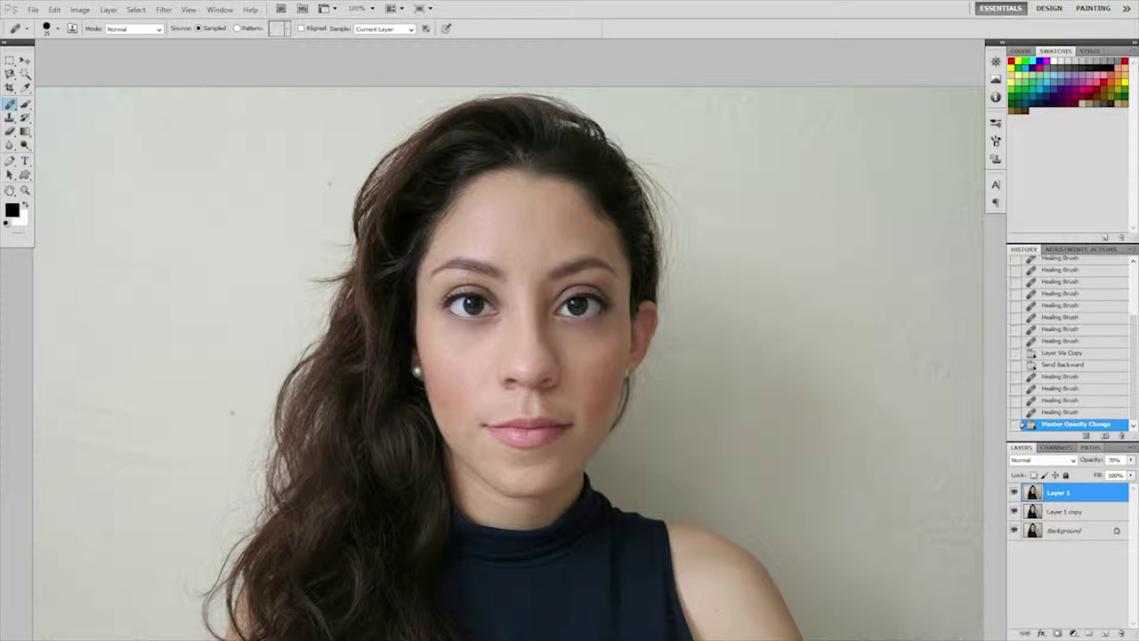
pyautogui.click(1072, 459)
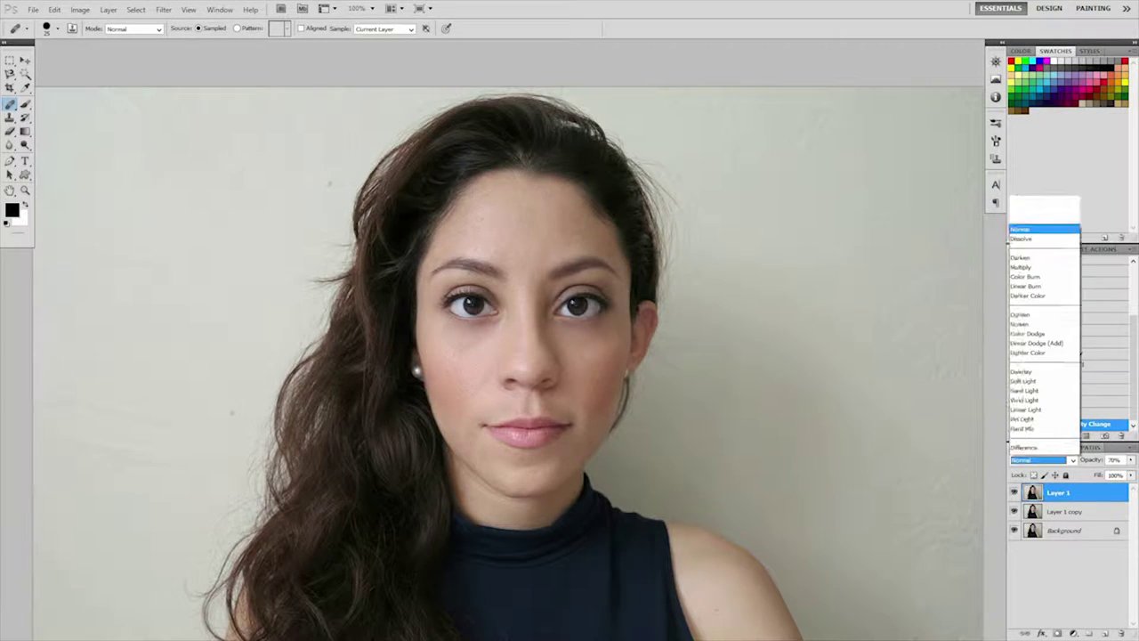
pyautogui.click(1072, 459)
pyautogui.moveTo(1091, 459); pyautogui.dragTo(1072, 459)
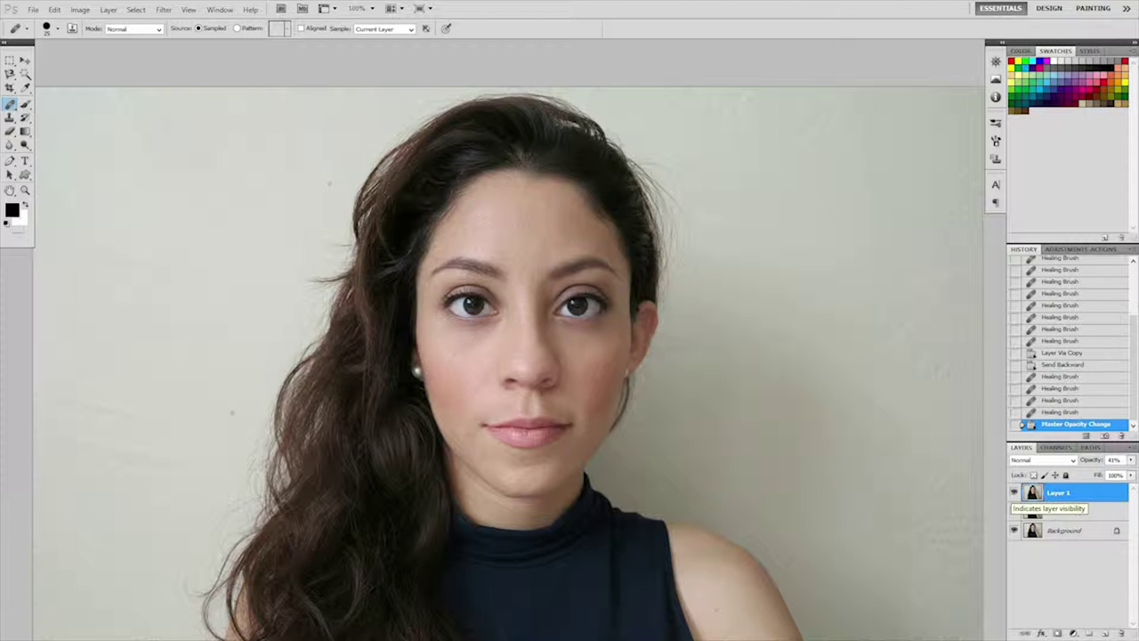
# - Flatten the image and duplicate the resulting Background as a new layer
pyautogui.rightClick(1059, 492)
pyautogui.click(1054, 489)
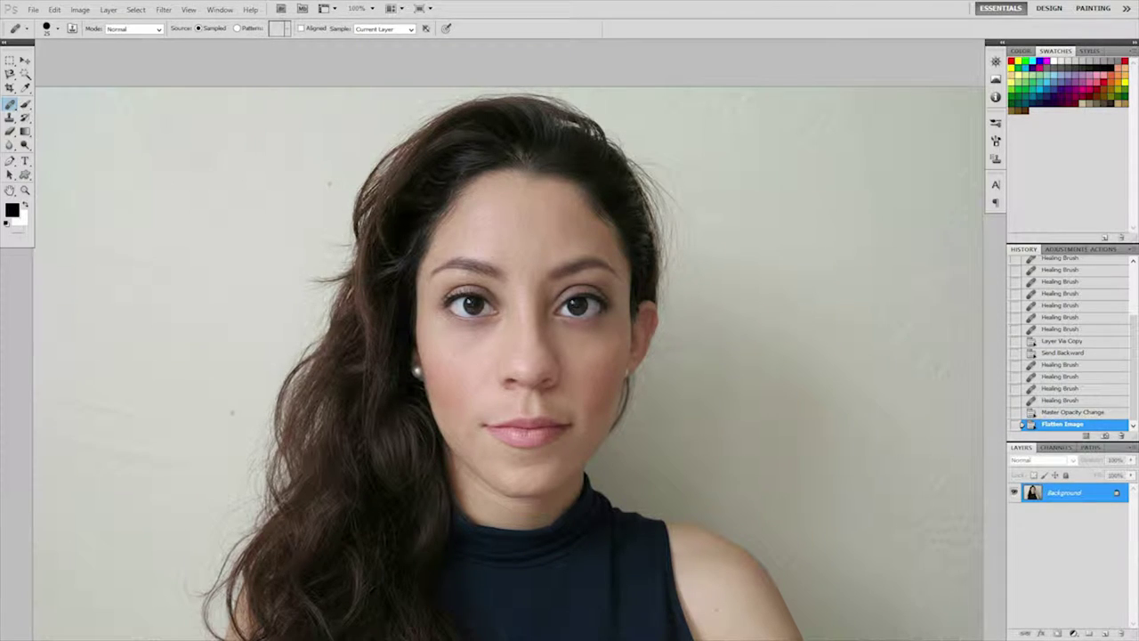
pyautogui.hotkey('ctrl', 'j')
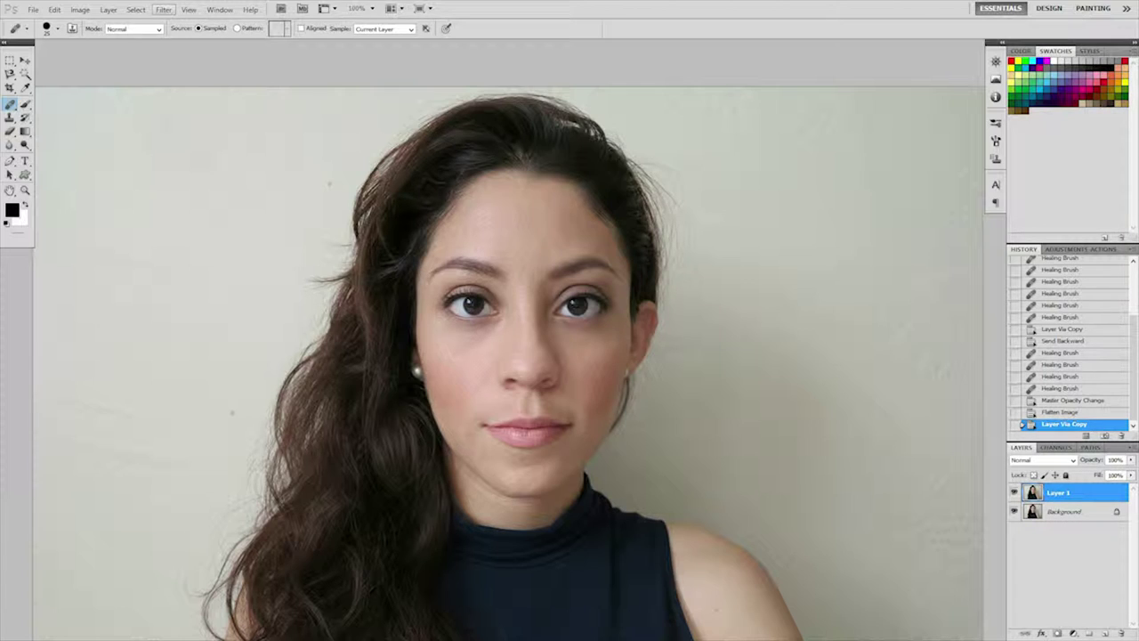
# - Apply a Surface Blur to Layer 1 with a radius of 5 pixels and a threshold of 15 levels
pyautogui.click(163, 9)
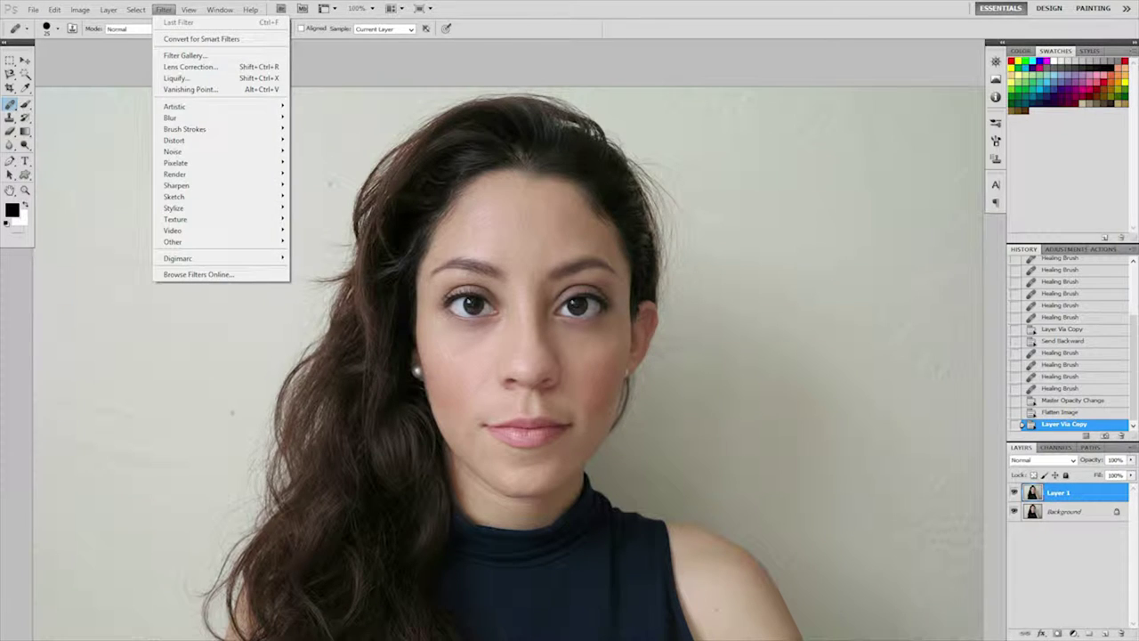
pyautogui.moveTo(223, 117)
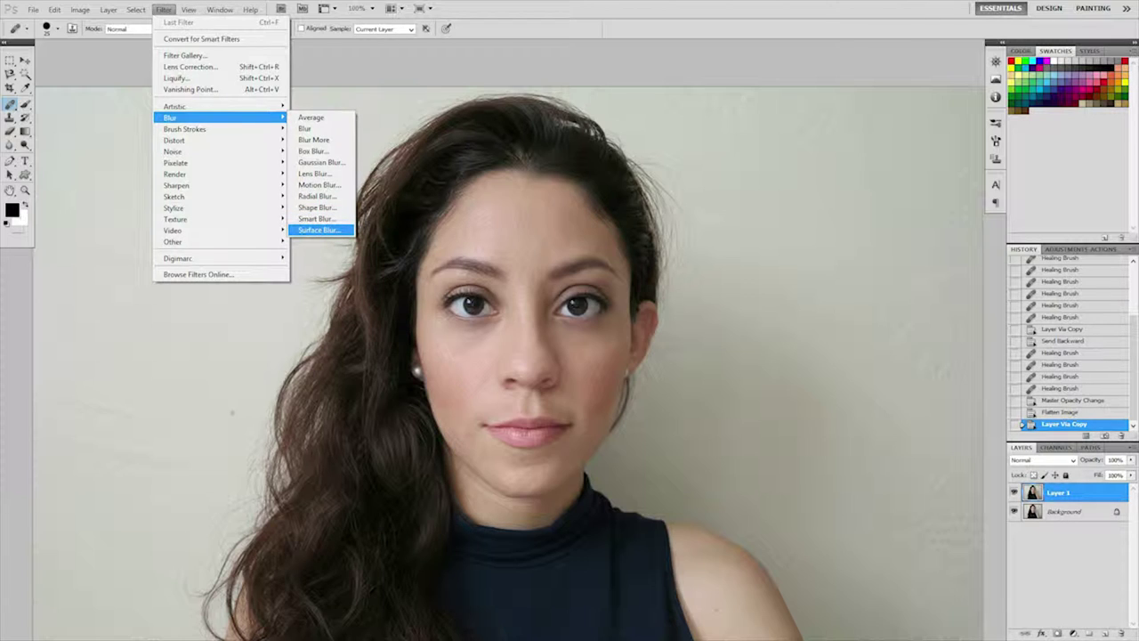
pyautogui.click(318, 229)
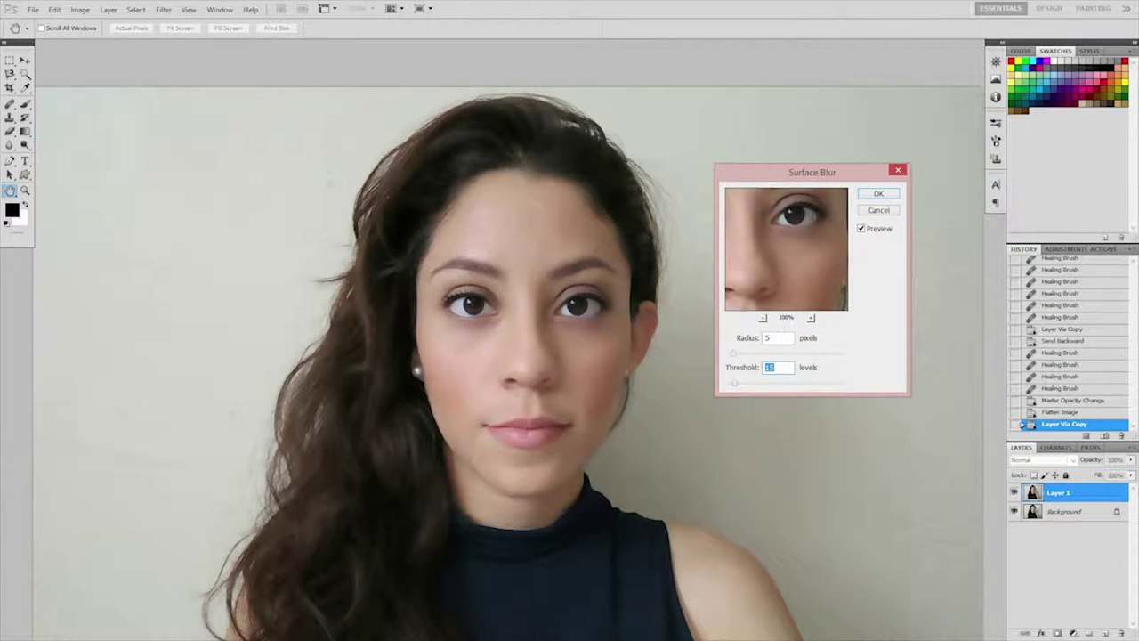
pyautogui.moveTo(733, 353); pyautogui.dragTo(751, 383)
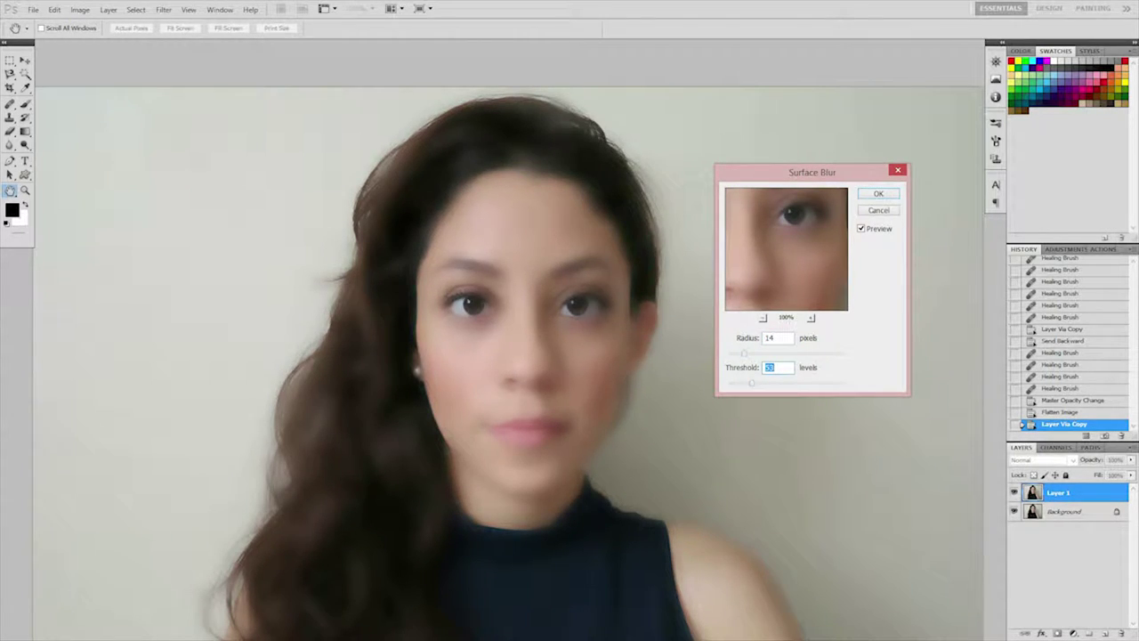
pyautogui.click(770, 337)
pyautogui.write('5')
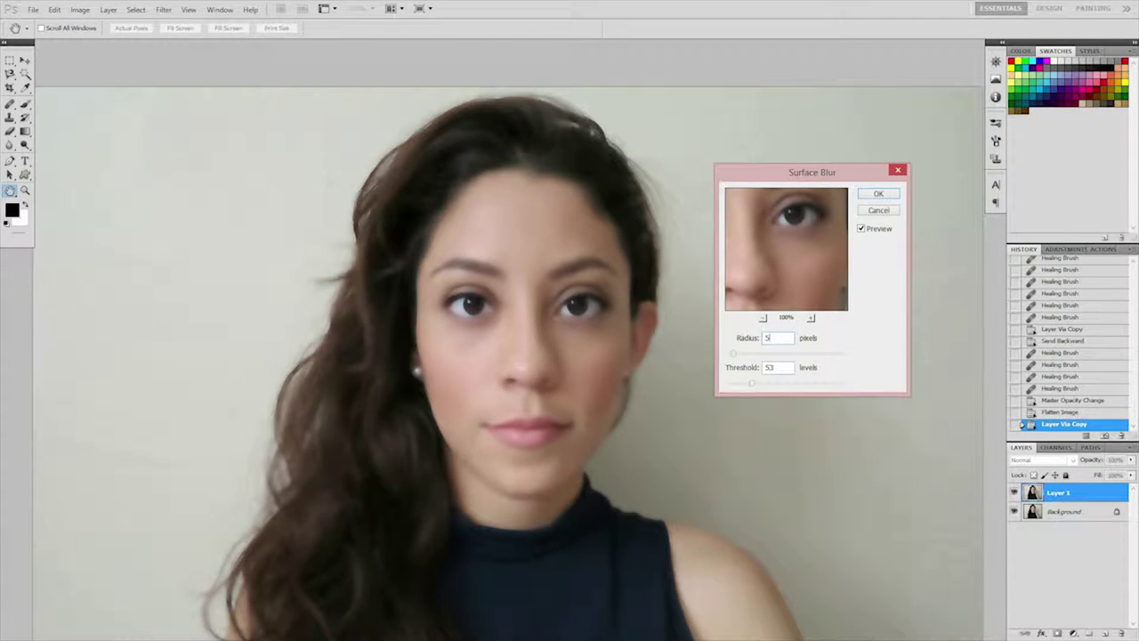
pyautogui.press('Tab')
pyautogui.write('15')
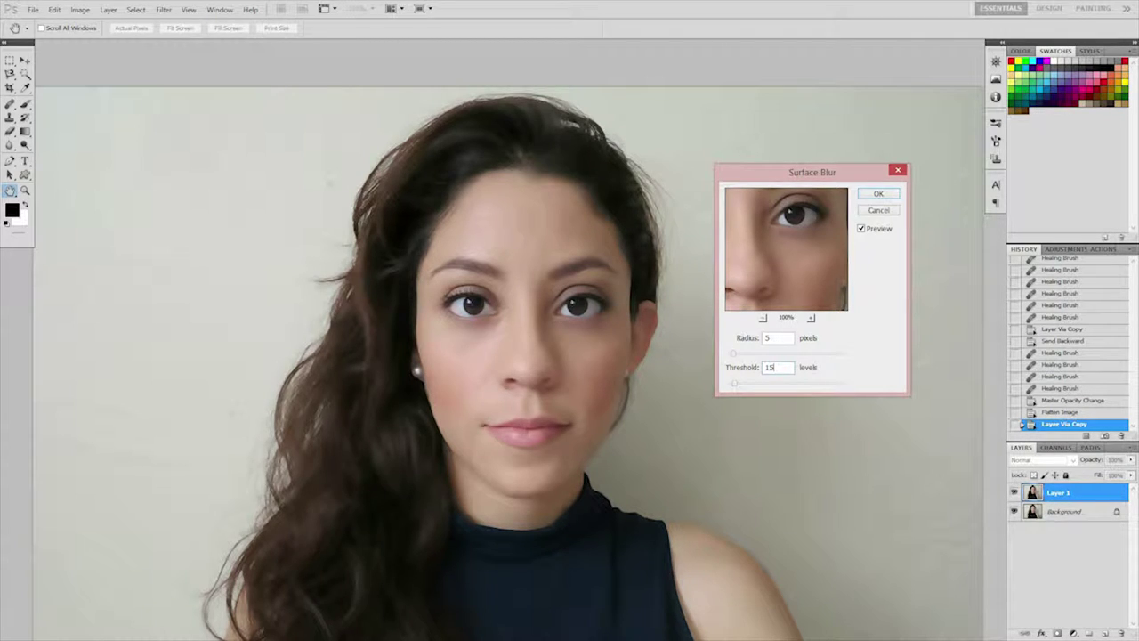
pyautogui.press('Down')
pyautogui.press('Return')
pyautogui.press('j')
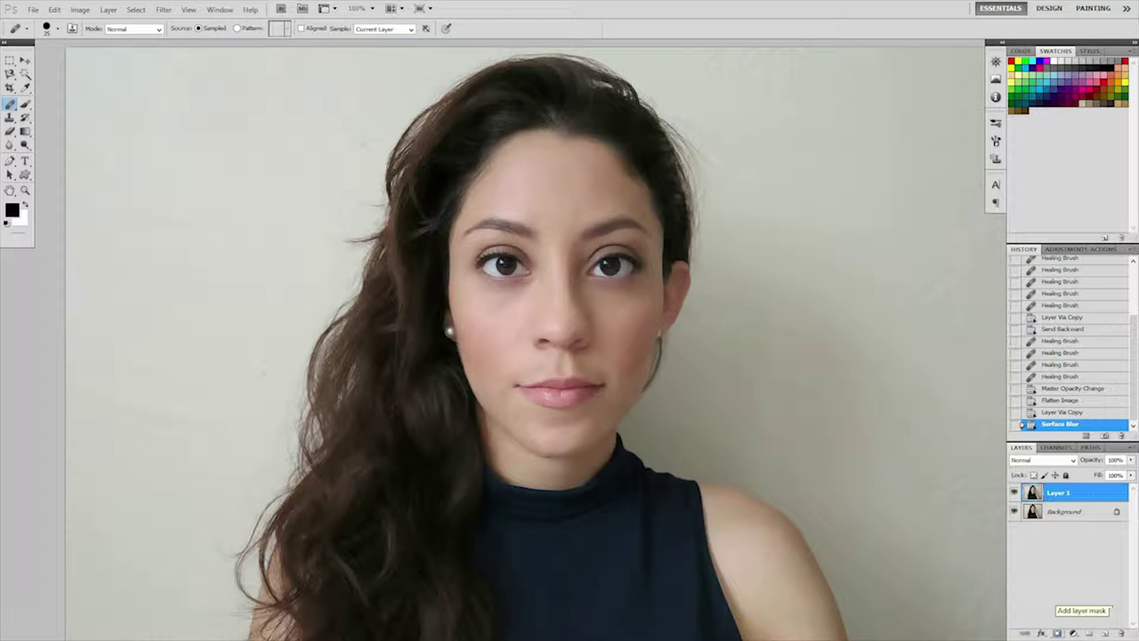
# - Add a black mask to Layer 1 and paint it white over the face with a 300 px soft brush
pyautogui.keyDown('alt'); pyautogui.click(1057, 634); pyautogui.keyUp('alt')
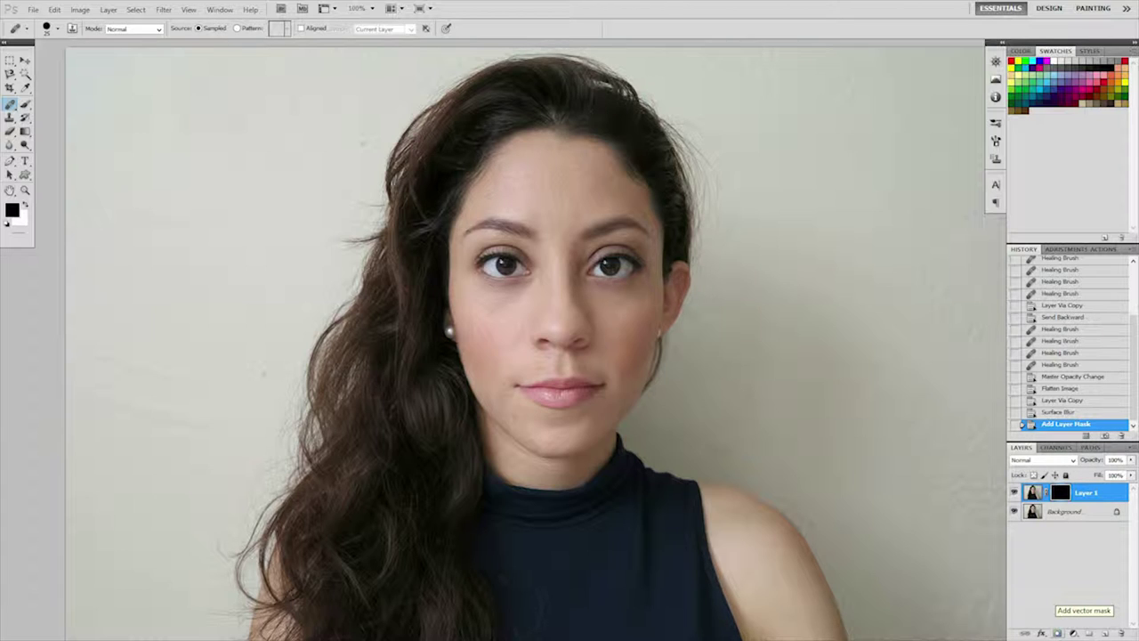
pyautogui.press('b')
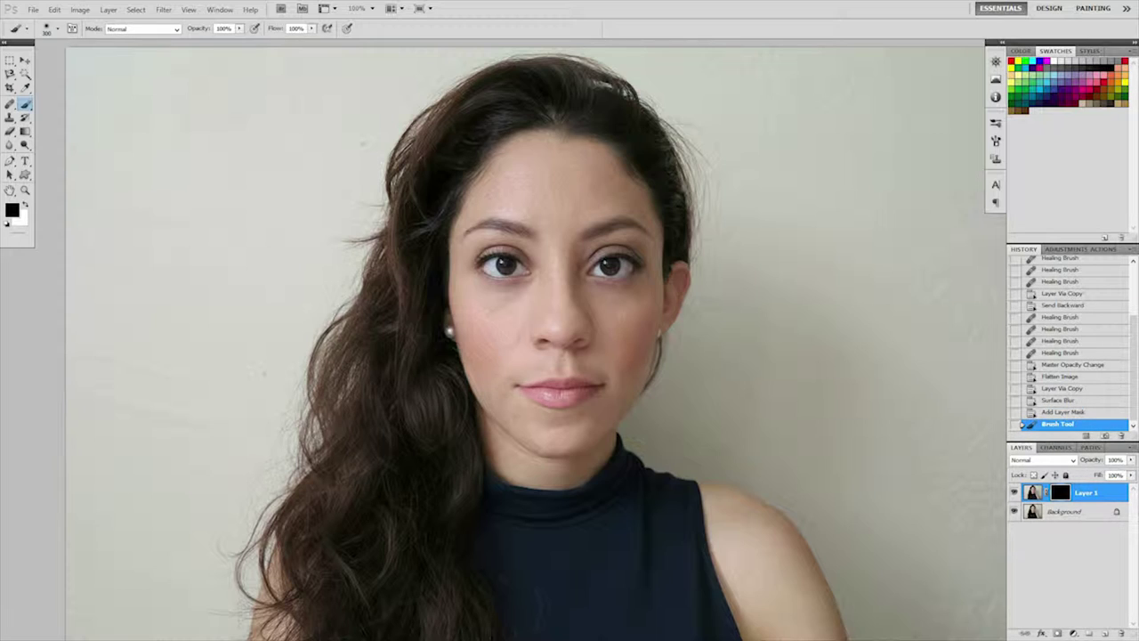
pyautogui.press('x')
pyautogui.click(556, 293)
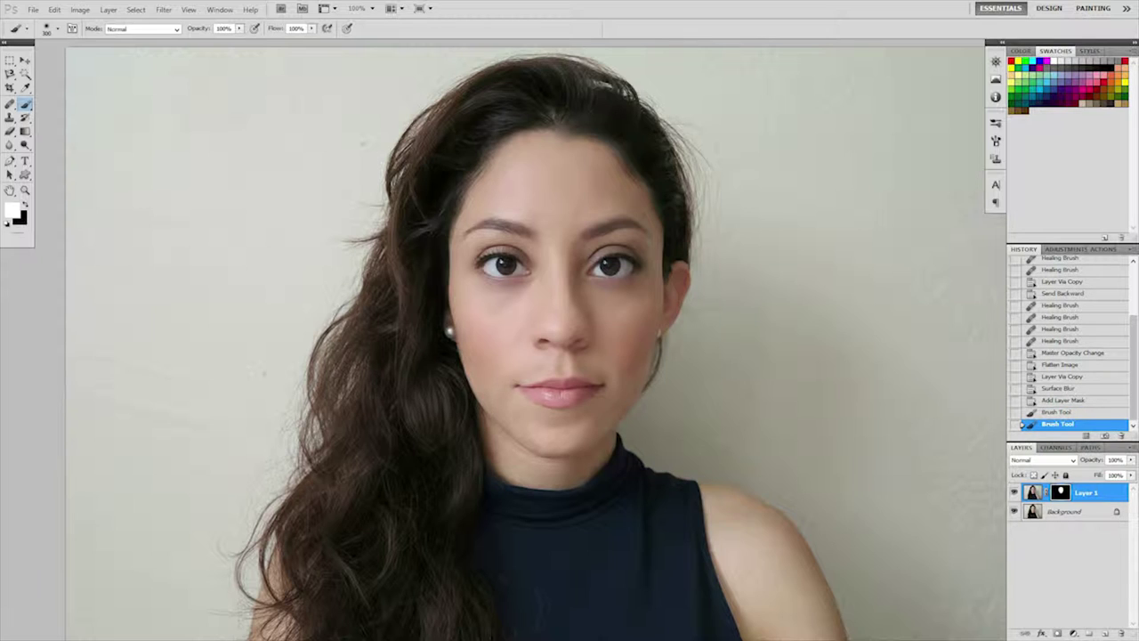
# - Refine the Layer 1 mask with a smaller brush, painting black over the eyes and lips to restore their detail
pyautogui.hotkey('ctrl', '+')
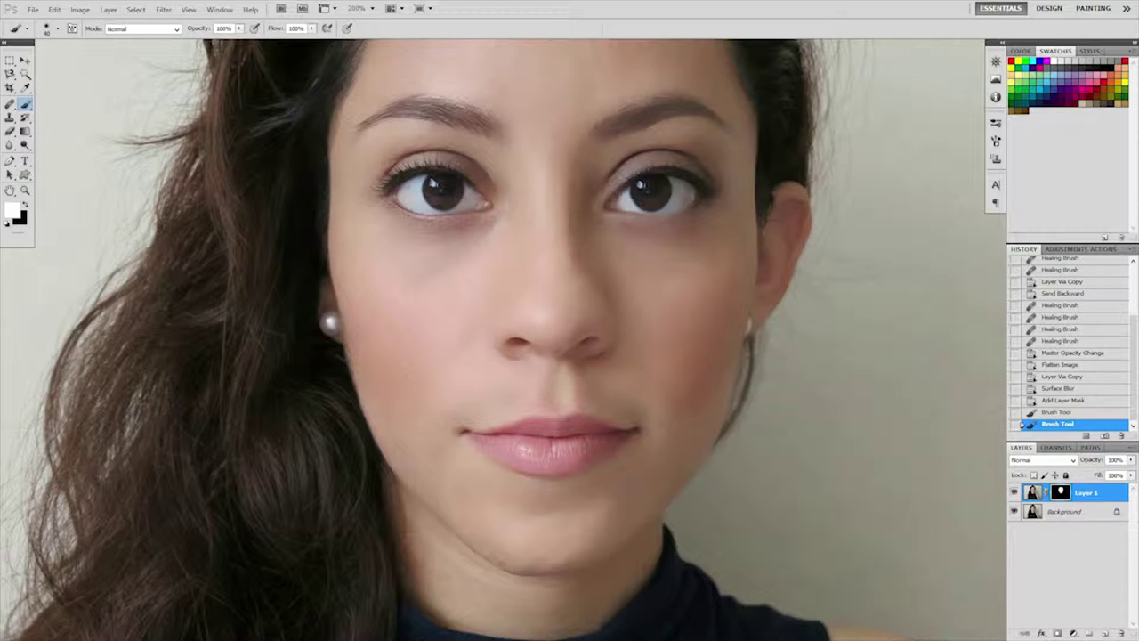
pyautogui.press('x')
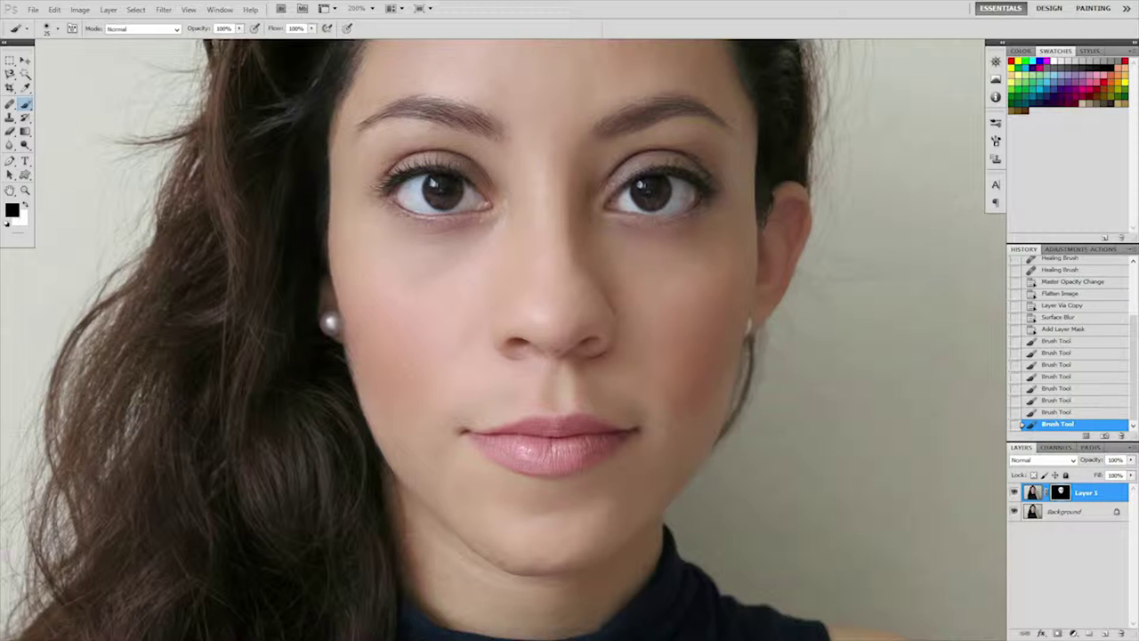
pyautogui.press('x')
pyautogui.press('x')
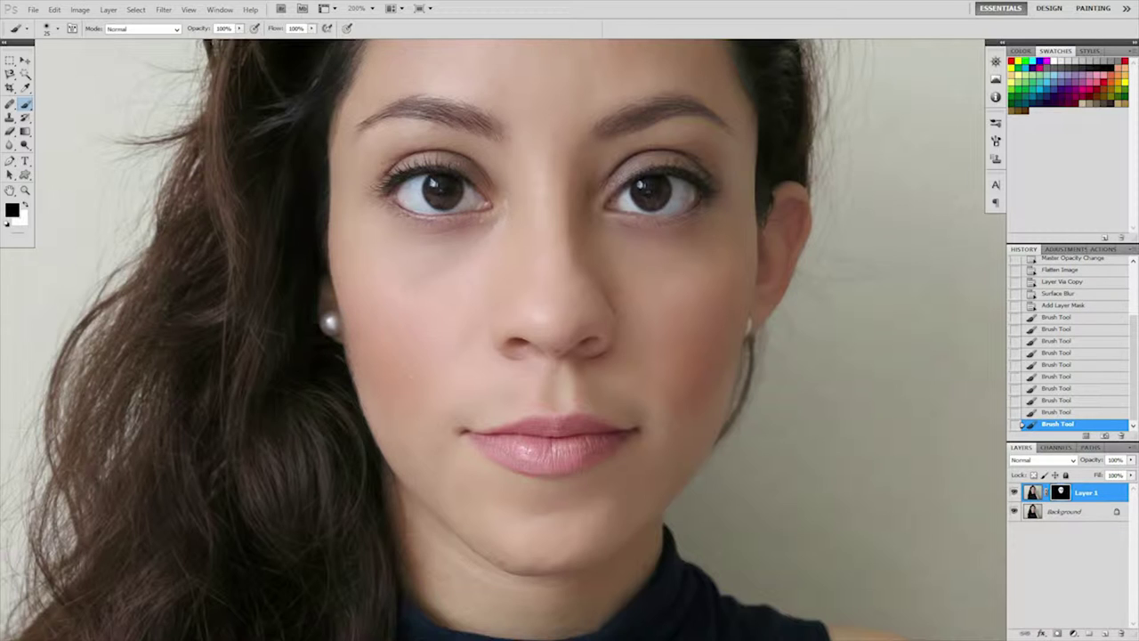
# - Create a new layer and stamp black lashes over the eye on the shaded side using the 199 px eyelash brush
pyautogui.hotkey('ctrl', '-')
pyautogui.hotkey('ctrl', '-')
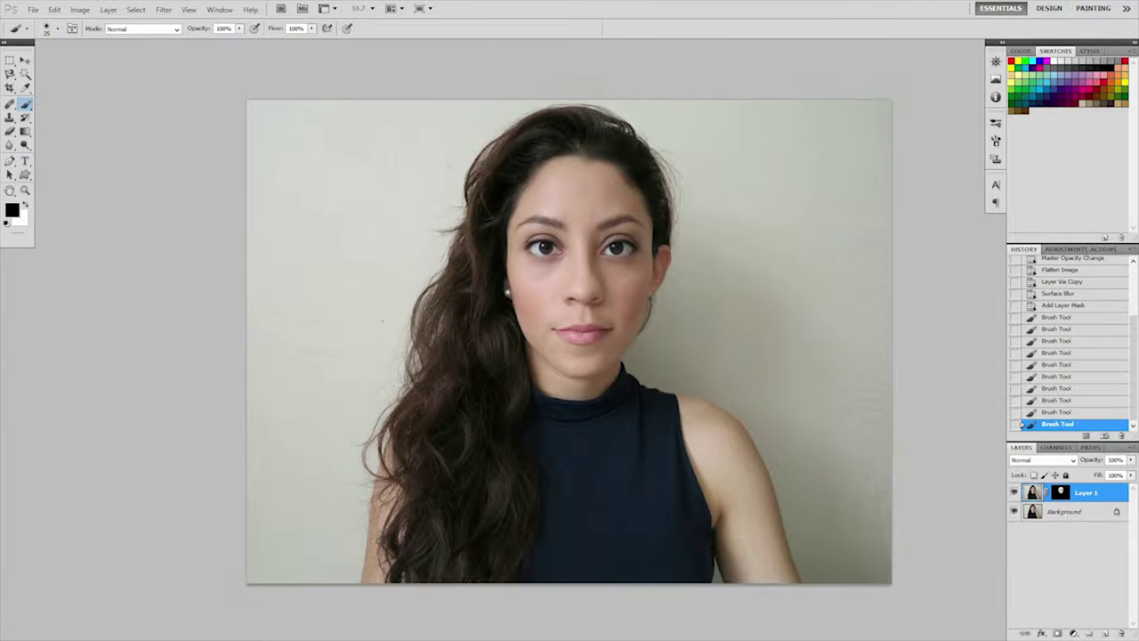
pyautogui.hotkey('ctrl', '+')
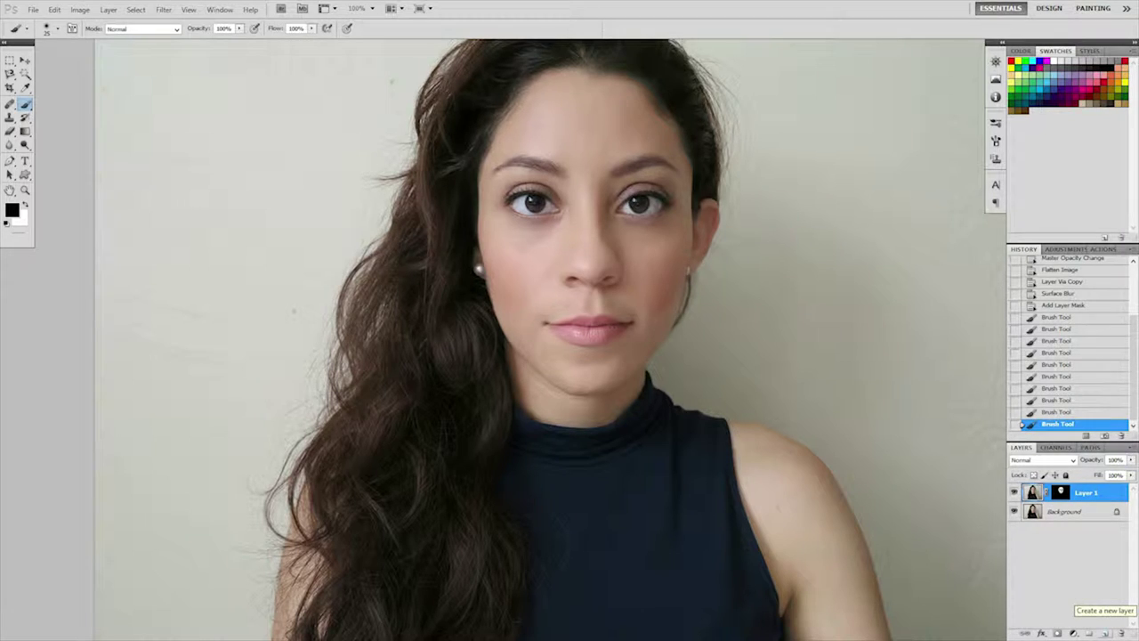
pyautogui.click(1104, 632)
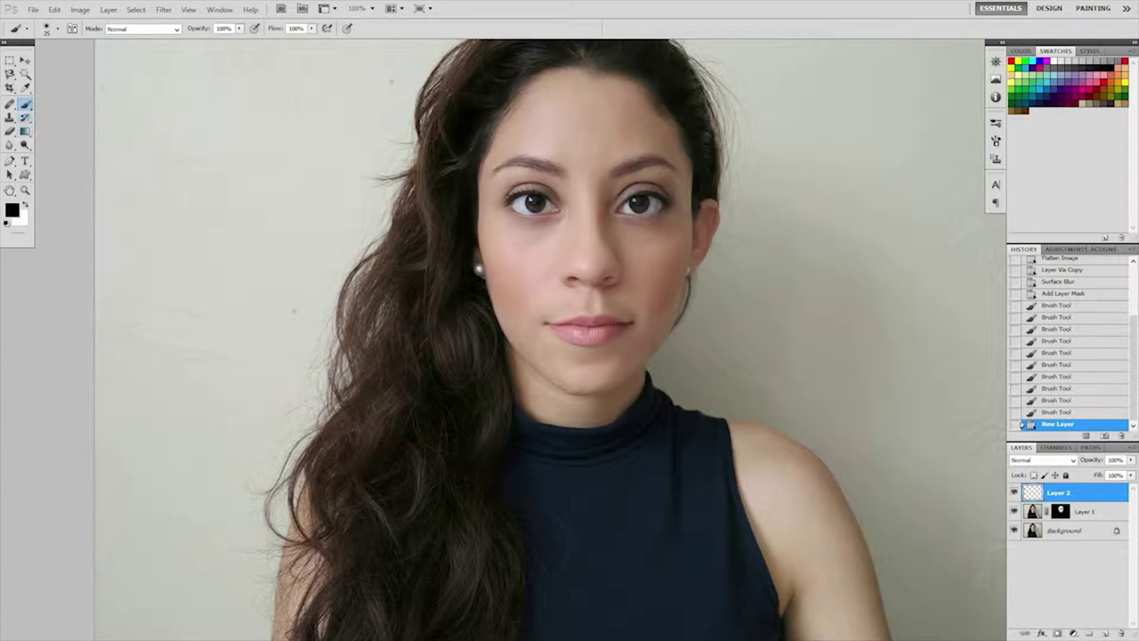
pyautogui.click(57, 29)
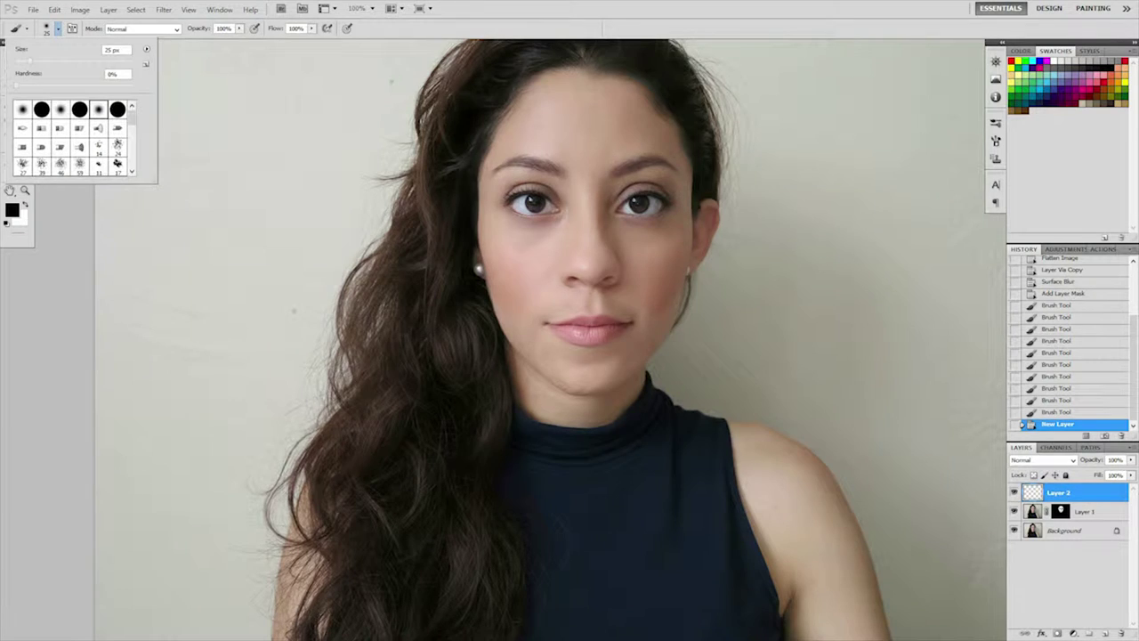
pyautogui.moveTo(132, 117); pyautogui.dragTo(131, 163)
pyautogui.click(22, 167)
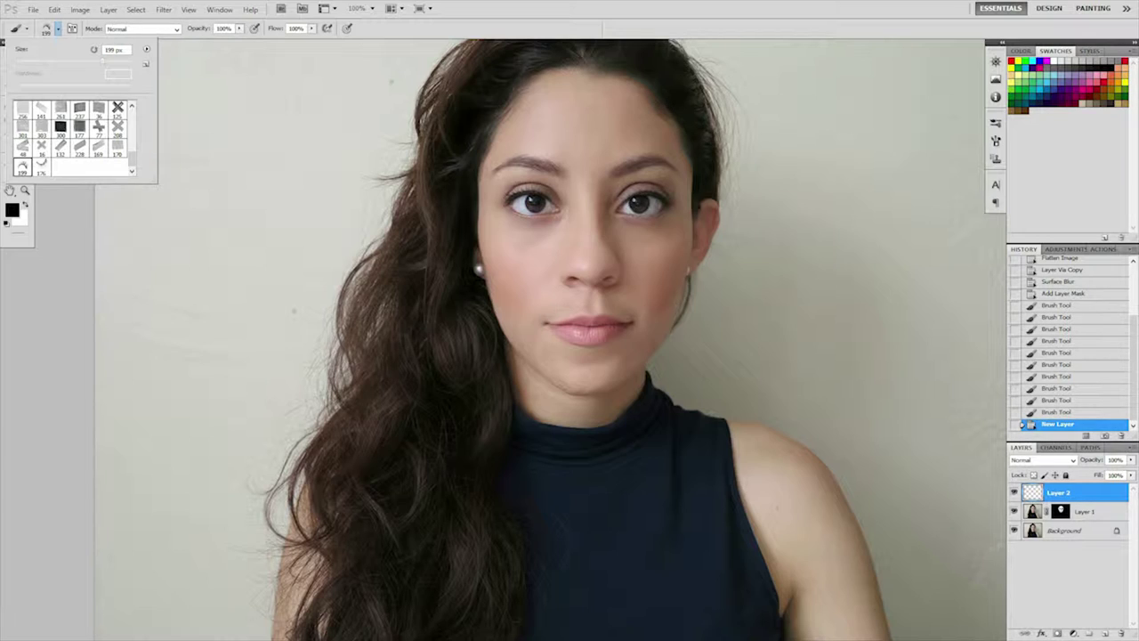
pyautogui.click(650, 193)
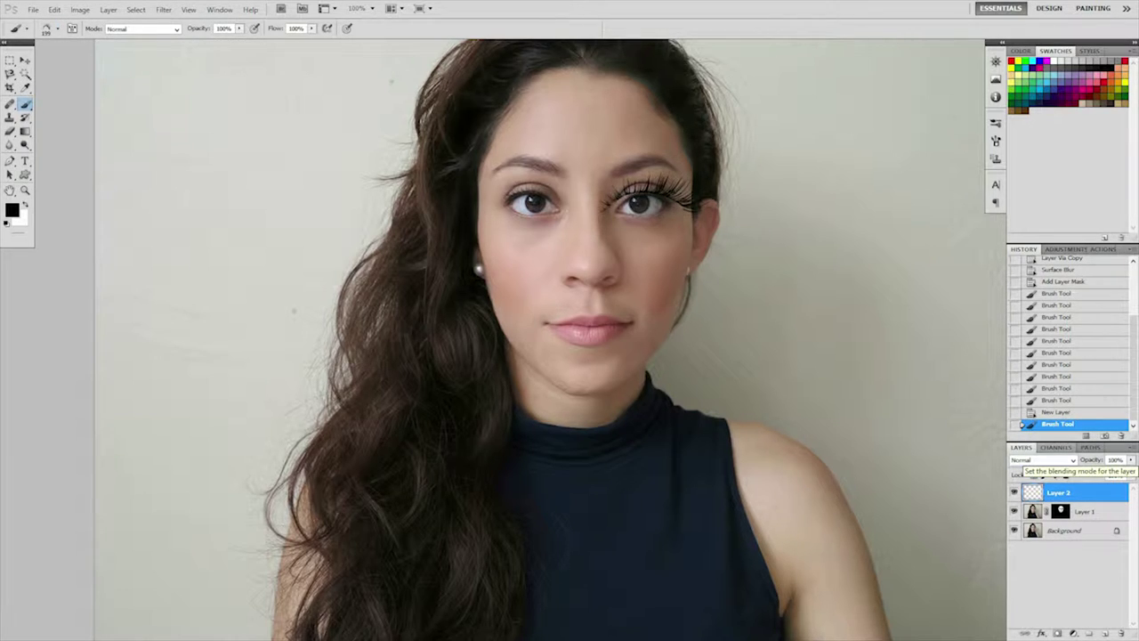
# - Scale the stamped lashes down to about 66% with Free Transform and move them onto the upper eyelid
pyautogui.hotkey('ctrl', 't')
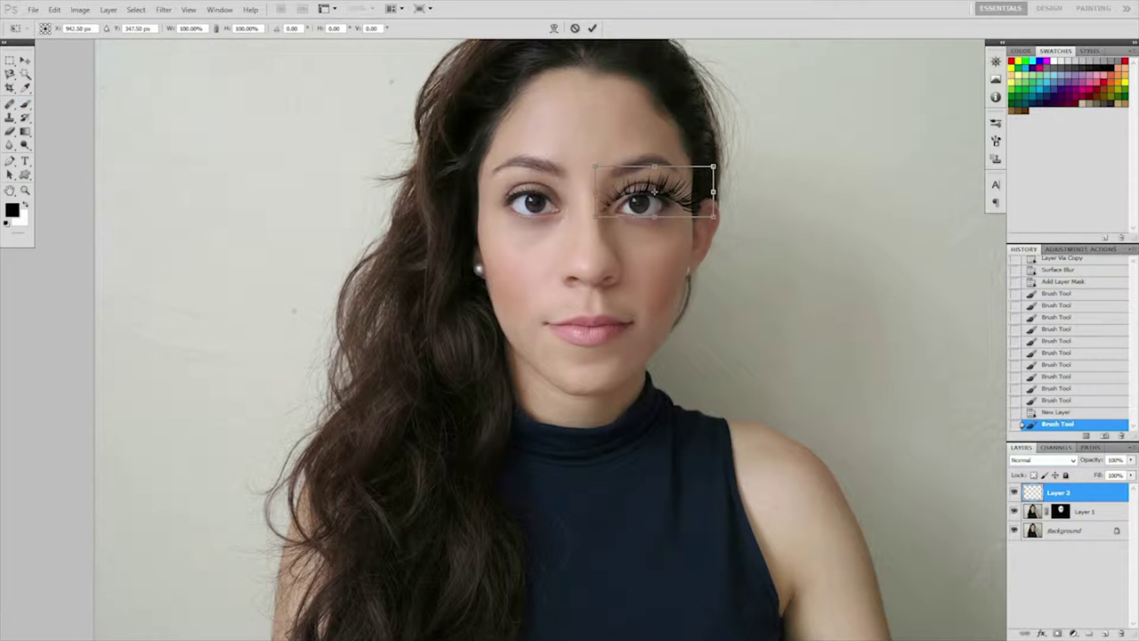
pyautogui.hotkey('ctrl', '+')
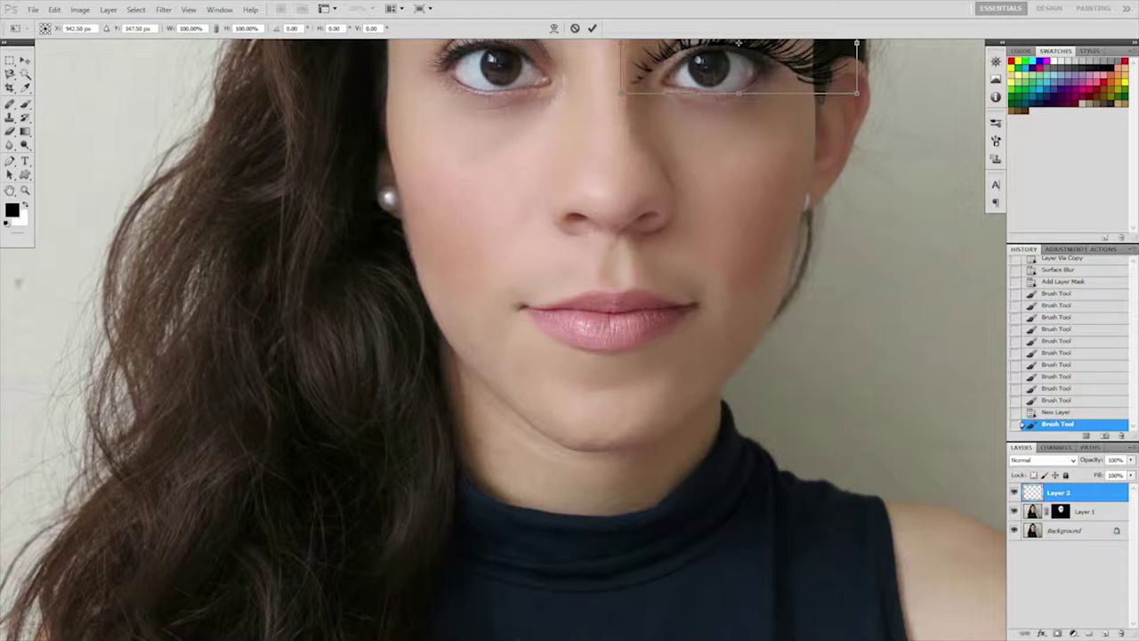
pyautogui.moveTo(569, 321); pyautogui.dragTo(564, 328)
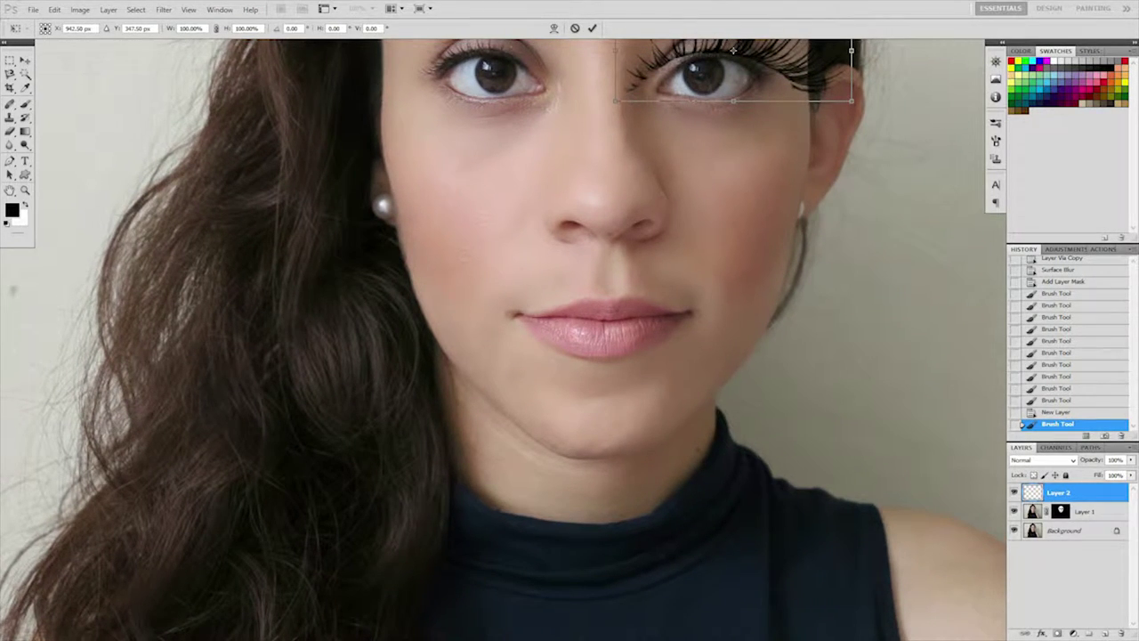
pyautogui.moveTo(732, 51); pyautogui.dragTo(650, 227)
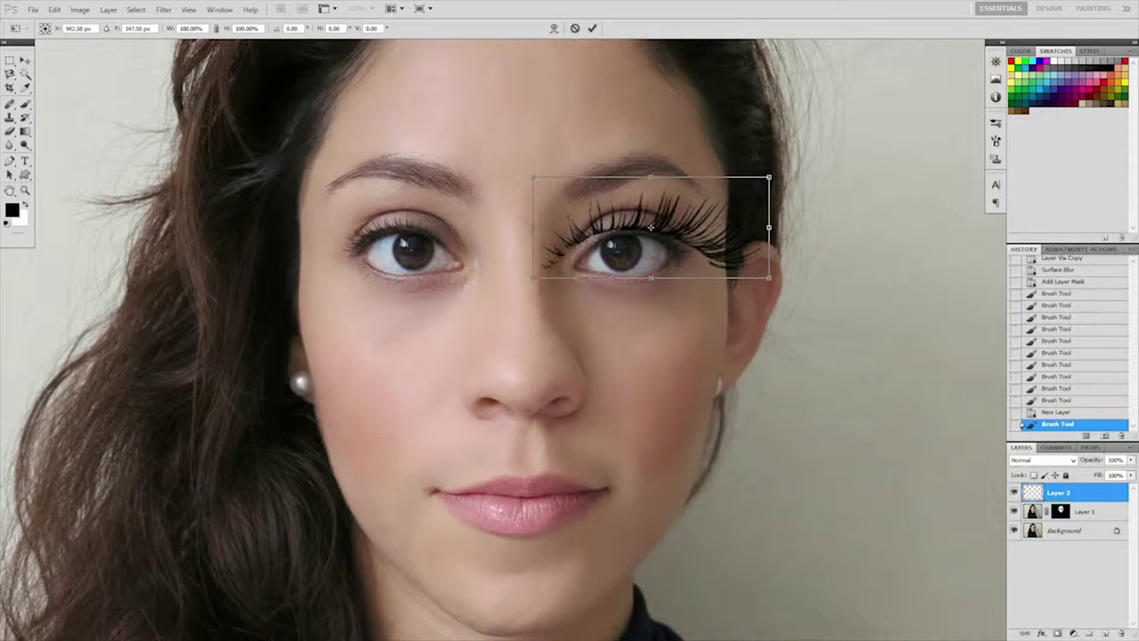
pyautogui.moveTo(769, 277); pyautogui.dragTo(689, 243)
pyautogui.moveTo(612, 210); pyautogui.dragTo(651, 230)
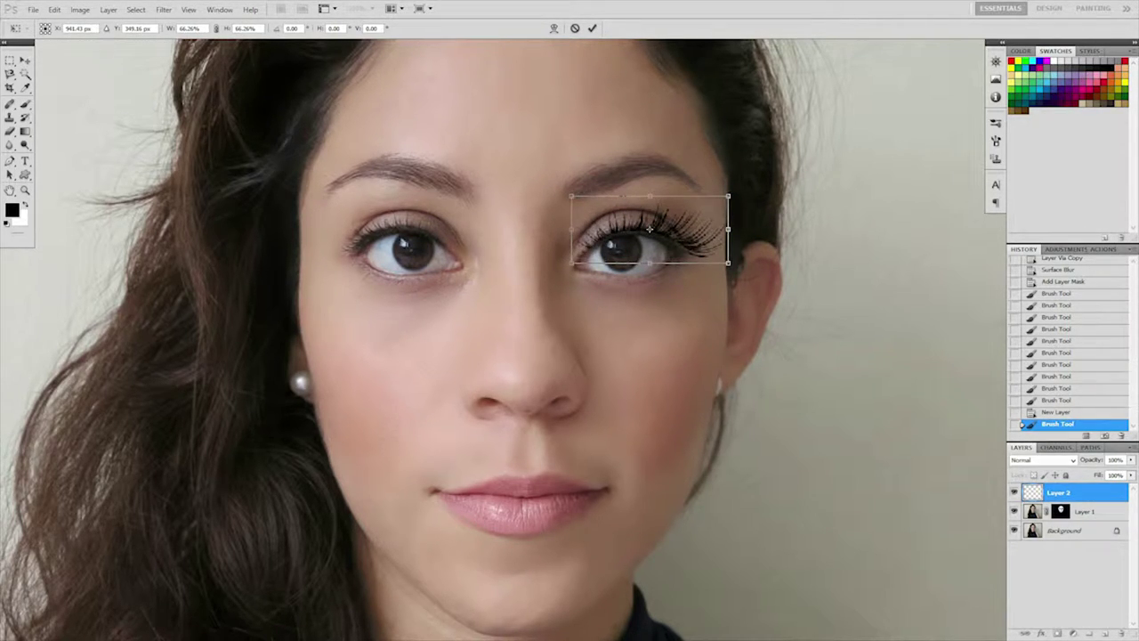
# - Shrink the lashes further to about 60%, align them with the natural lash line and apply the transform
pyautogui.moveTo(728, 196); pyautogui.dragTo(713, 203)
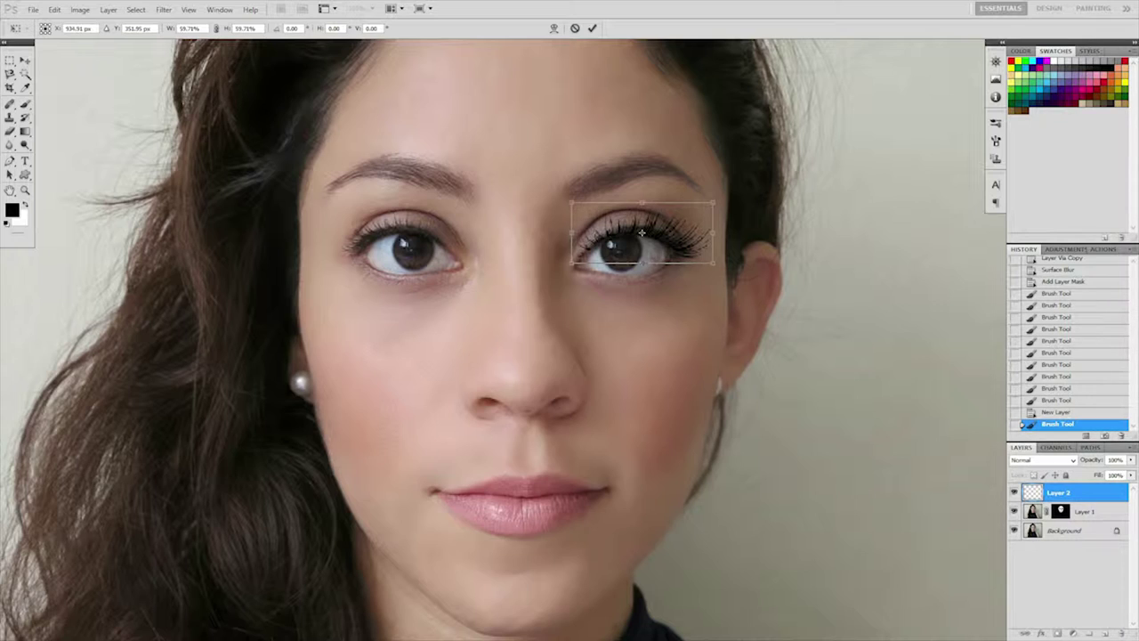
pyautogui.press('Up')
pyautogui.press('Up')
pyautogui.moveTo(641, 231); pyautogui.dragTo(642, 232)
pyautogui.press('b')
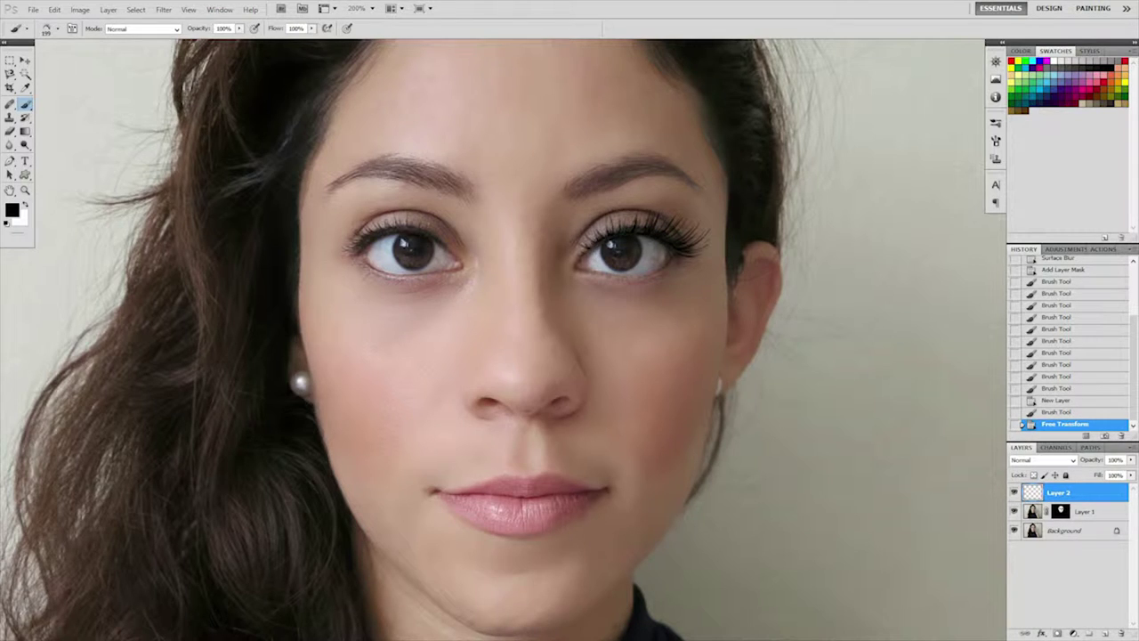
# - Nudge the lashes slightly to the left with the Move tool and duplicate Layer 2
pyautogui.press('v')
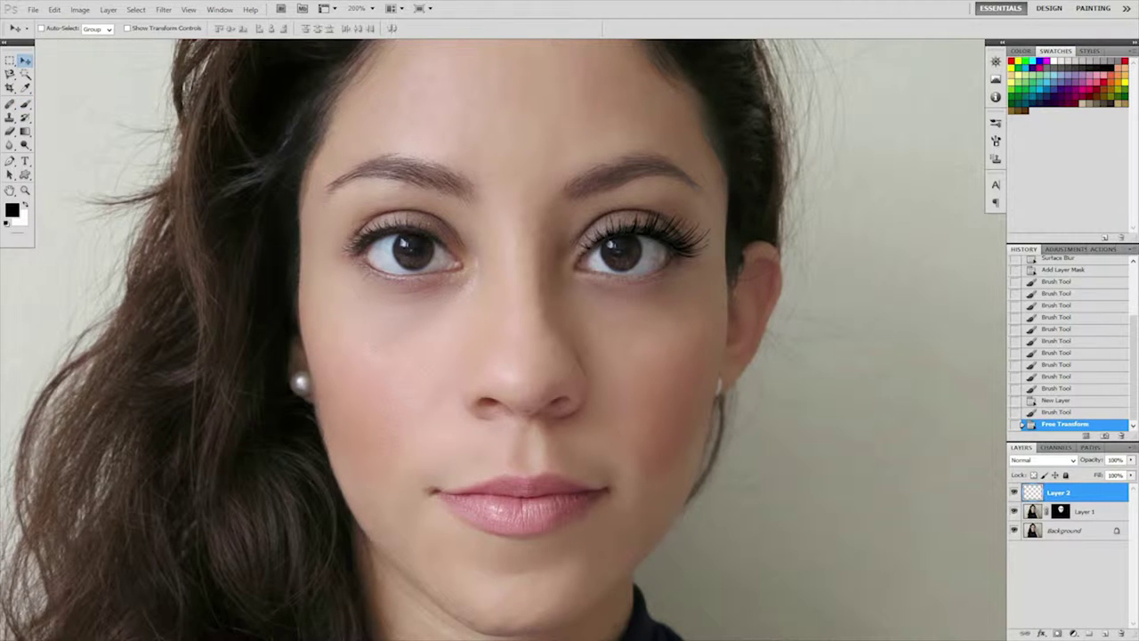
pyautogui.press('Left')
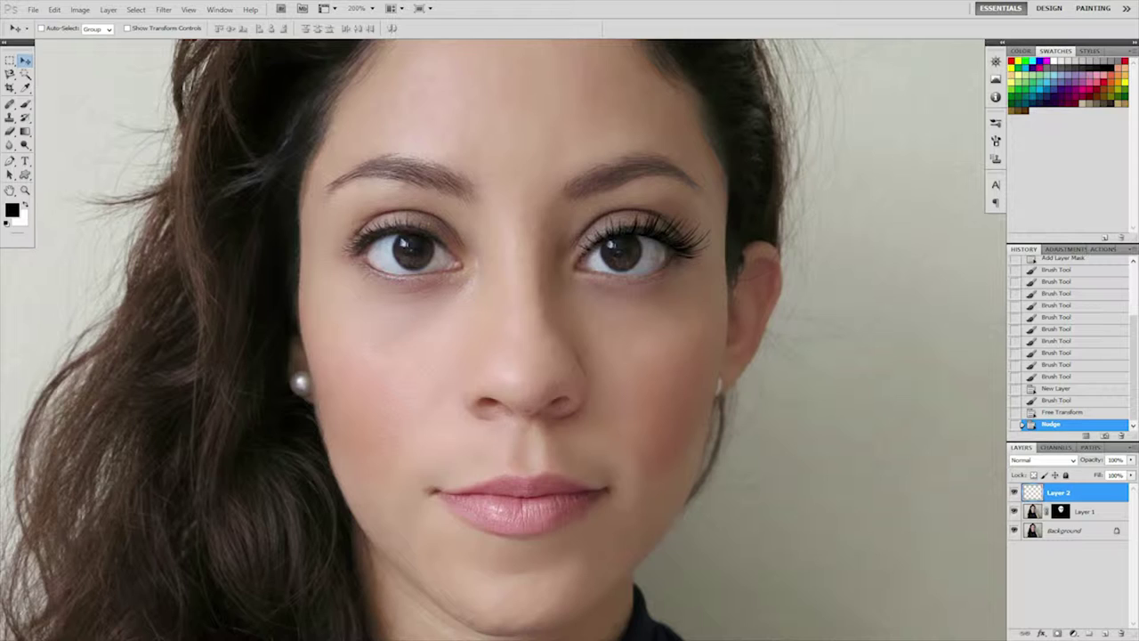
pyautogui.moveTo(1104, 498); pyautogui.dragTo(1104, 633)
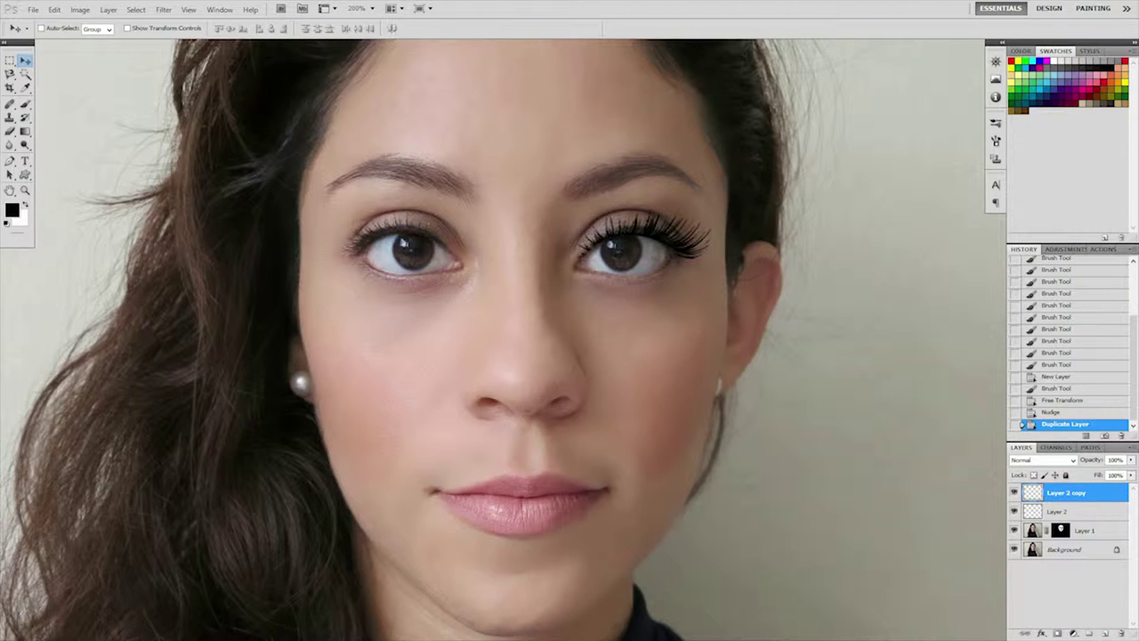
# - Move the duplicated lashes onto the other eye, flip them horizontally and position them along its upper eyelid
pyautogui.moveTo(654, 233); pyautogui.dragTo(409, 241)
pyautogui.click(55, 9)
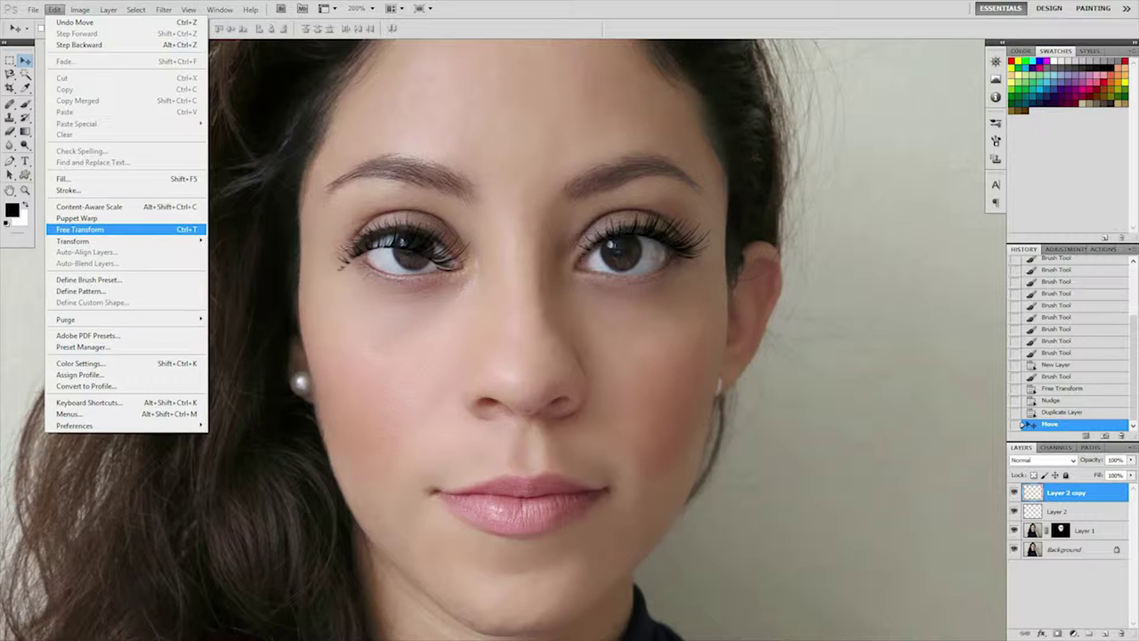
pyautogui.moveTo(89, 240)
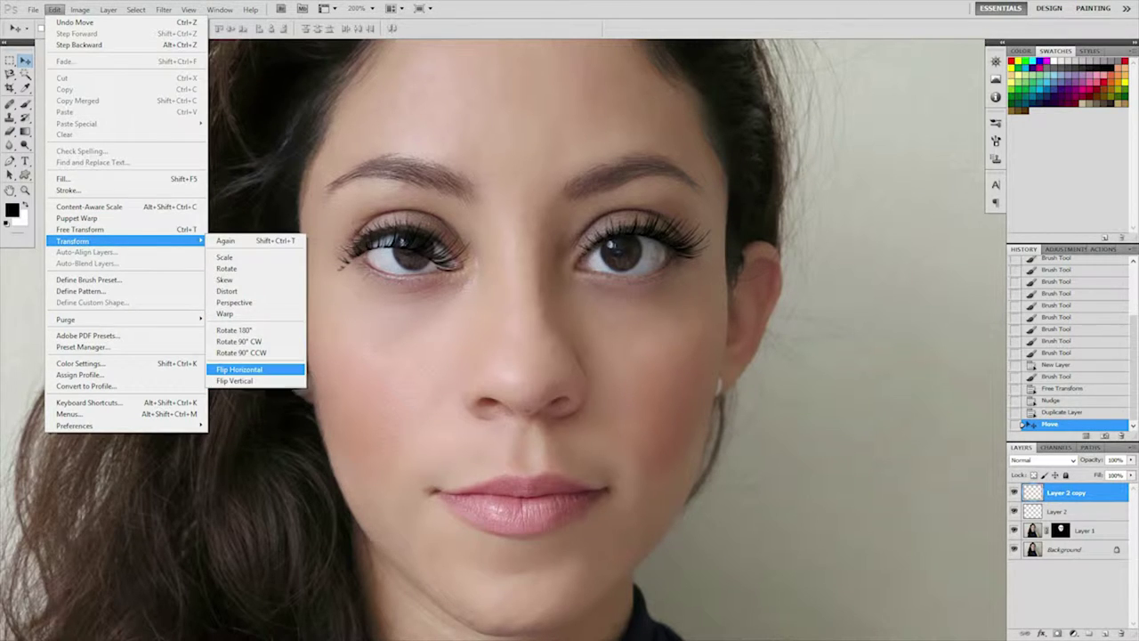
pyautogui.click(238, 368)
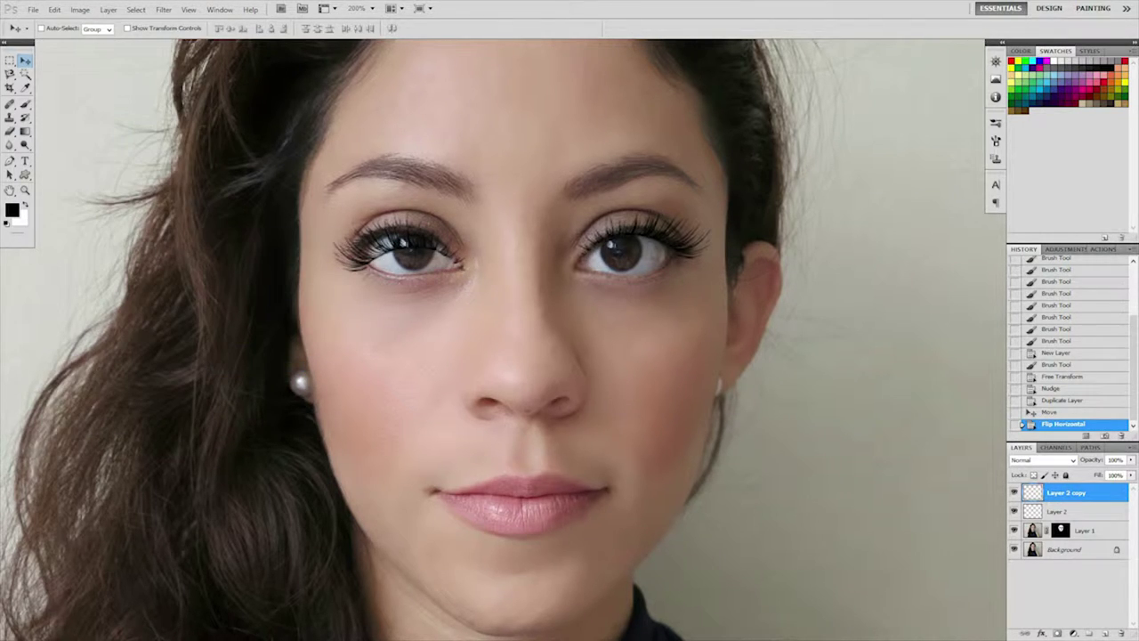
pyautogui.moveTo(402, 244)
pyautogui.mouseDown()
pyautogui.moveTo(397, 224)
pyautogui.moveTo(389, 234)
pyautogui.mouseUp()
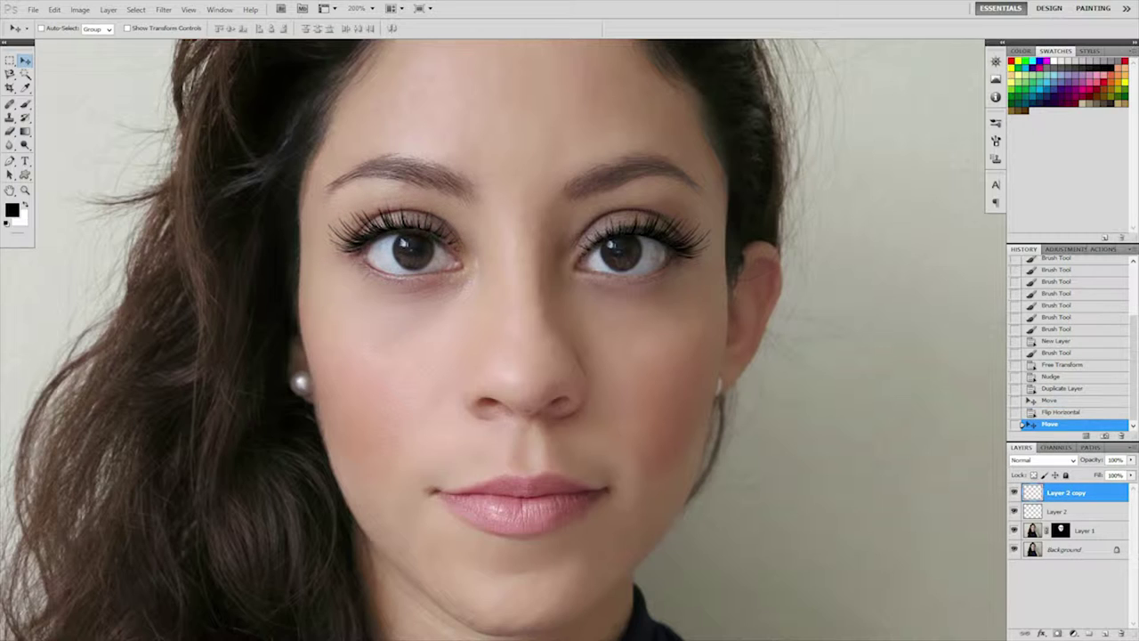
# - Rotate the copied lashes by about 1.3° to follow the eyelid, apply the transform and nudge them slightly outward
pyautogui.hotkey('ctrl', 't')
pyautogui.moveTo(470, 195); pyautogui.dragTo(472, 199)
pyautogui.moveTo(315, 222); pyautogui.dragTo(315, 226)
pyautogui.moveTo(396, 227); pyautogui.dragTo(395, 233)
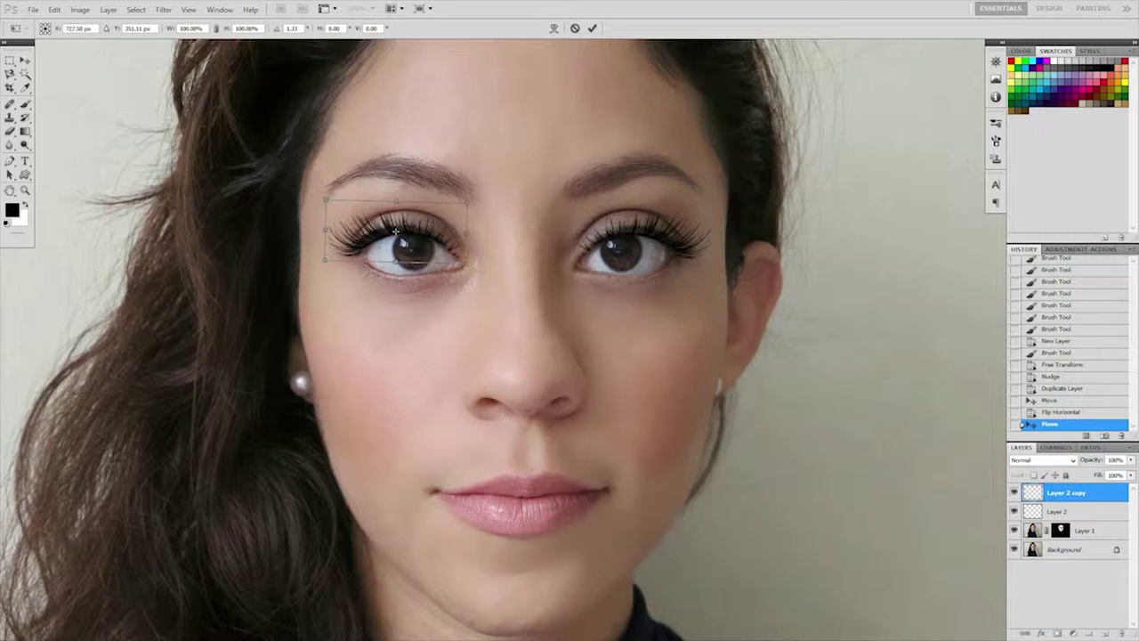
pyautogui.press('Return')
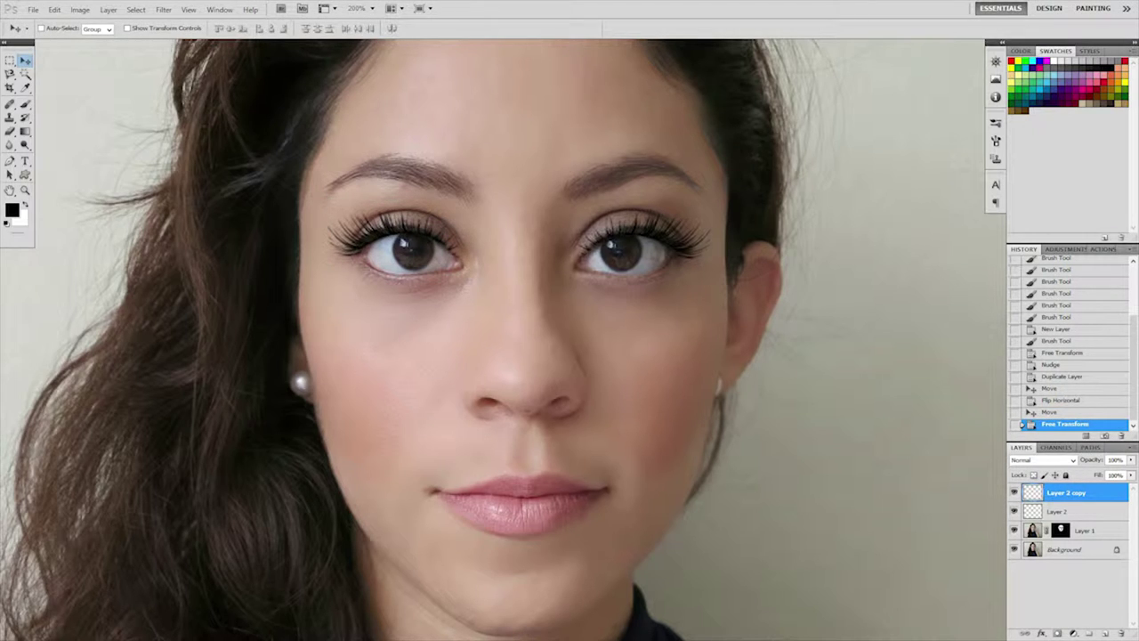
pyautogui.press('Left')
pyautogui.press('Left')
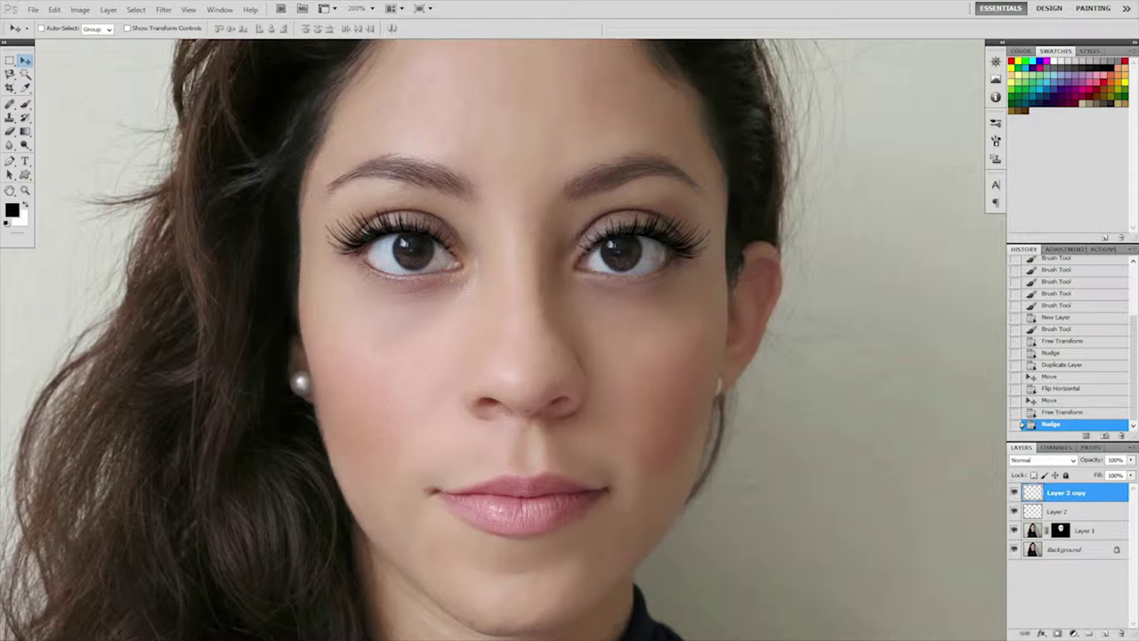
# - Lower the opacity of both lash layers, Layer 2 and Layer 2 copy, to 70%
pyautogui.hotkey('ctrl', '-')
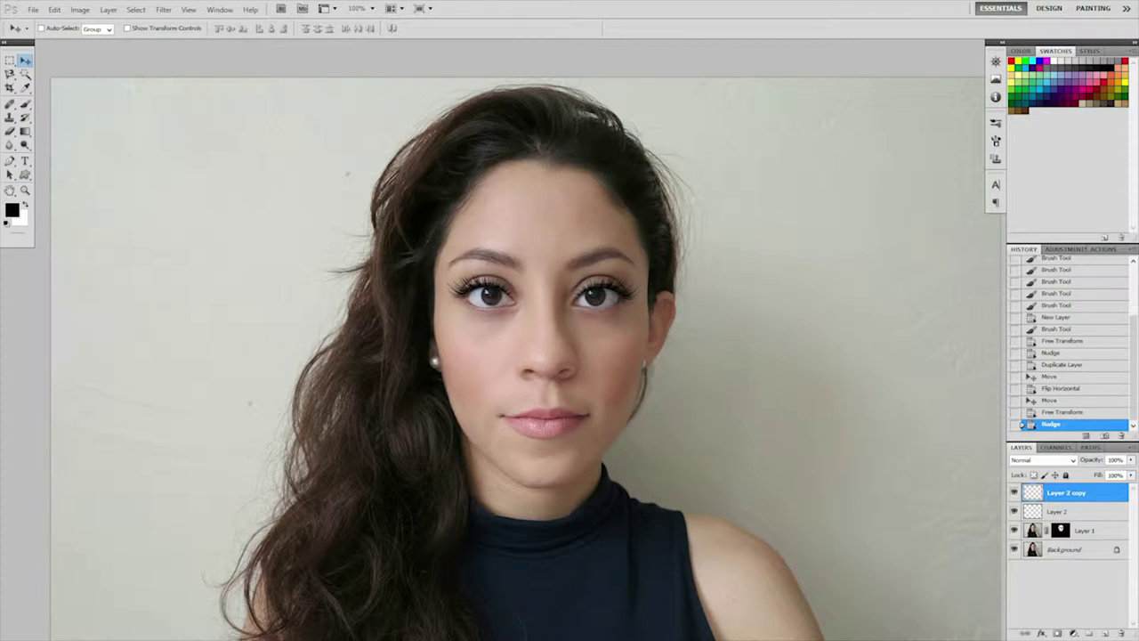
pyautogui.click(1072, 510)
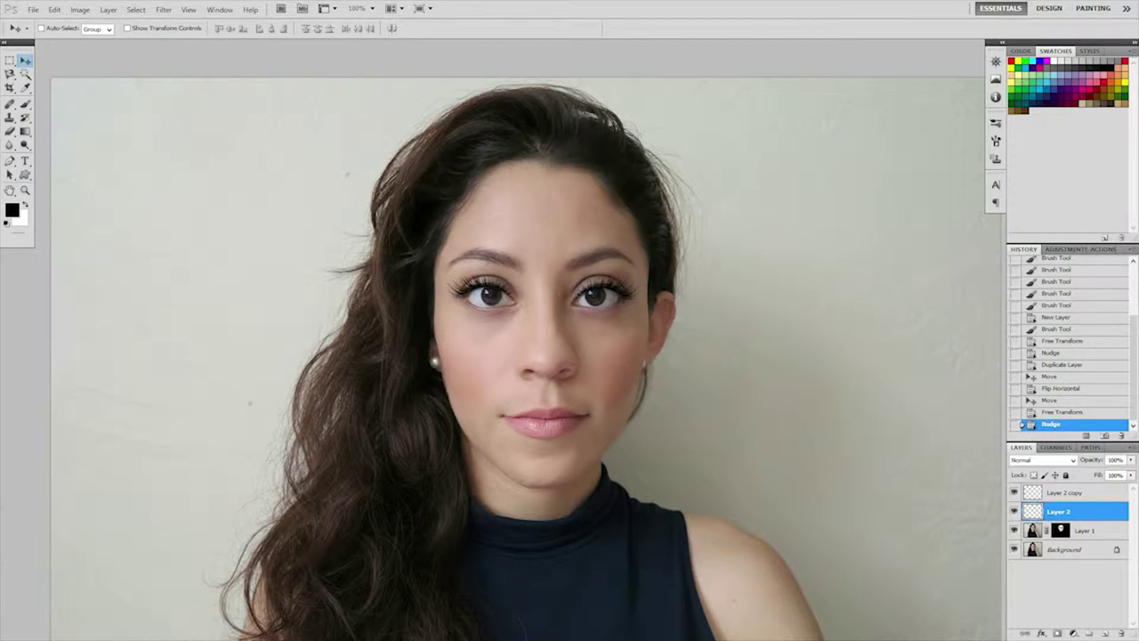
pyautogui.click(1117, 460)
pyautogui.write('70')
pyautogui.press('Return')
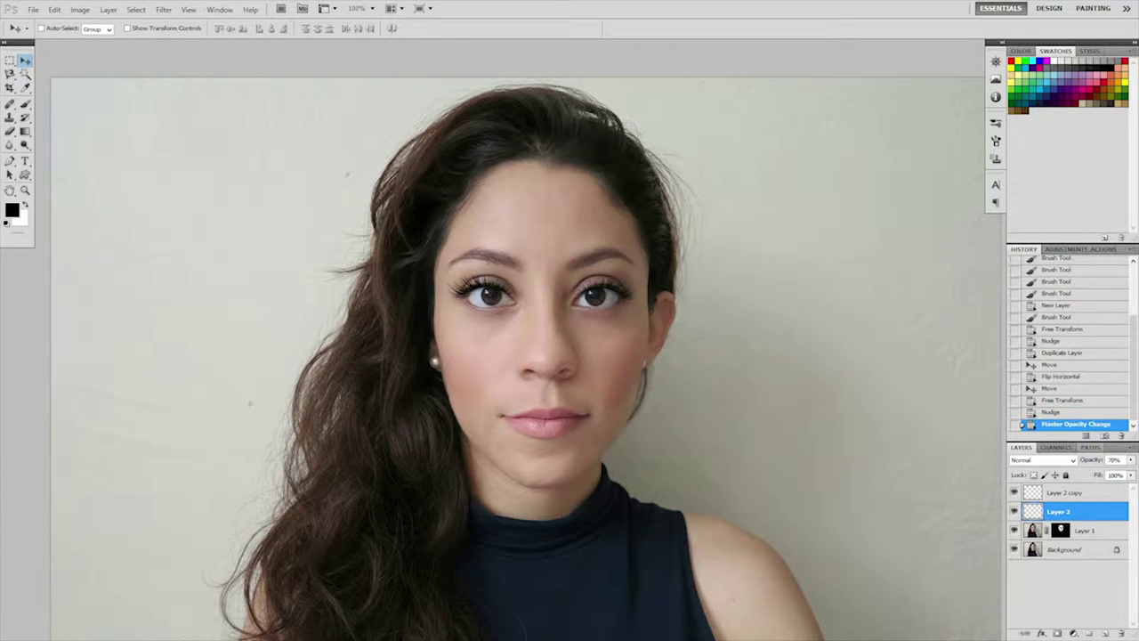
pyautogui.click(1068, 492)
pyautogui.press('7')
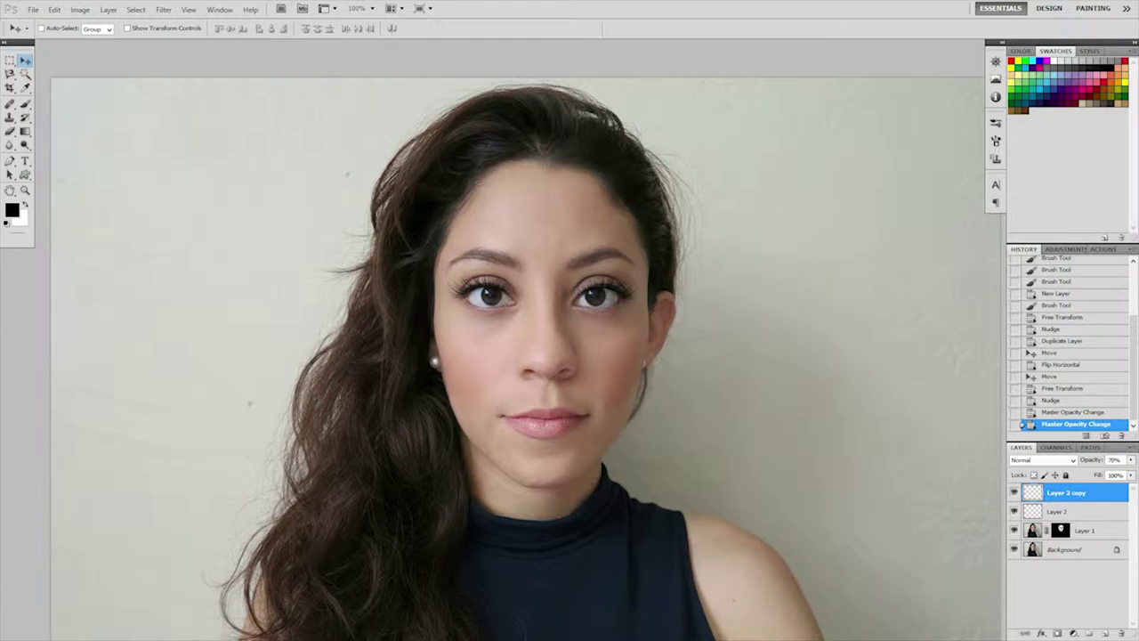
# - Flatten all layers of the retouched portrait into a single background
pyautogui.hotkey('ctrl', '-')
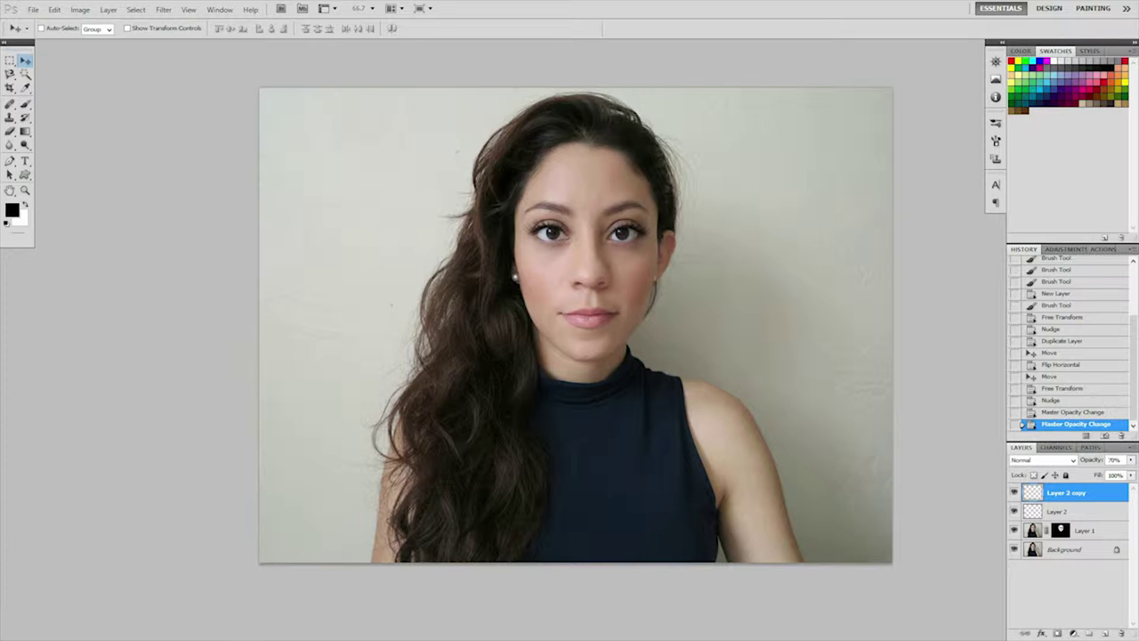
pyautogui.rightClick(1066, 493)
pyautogui.click(1051, 483)
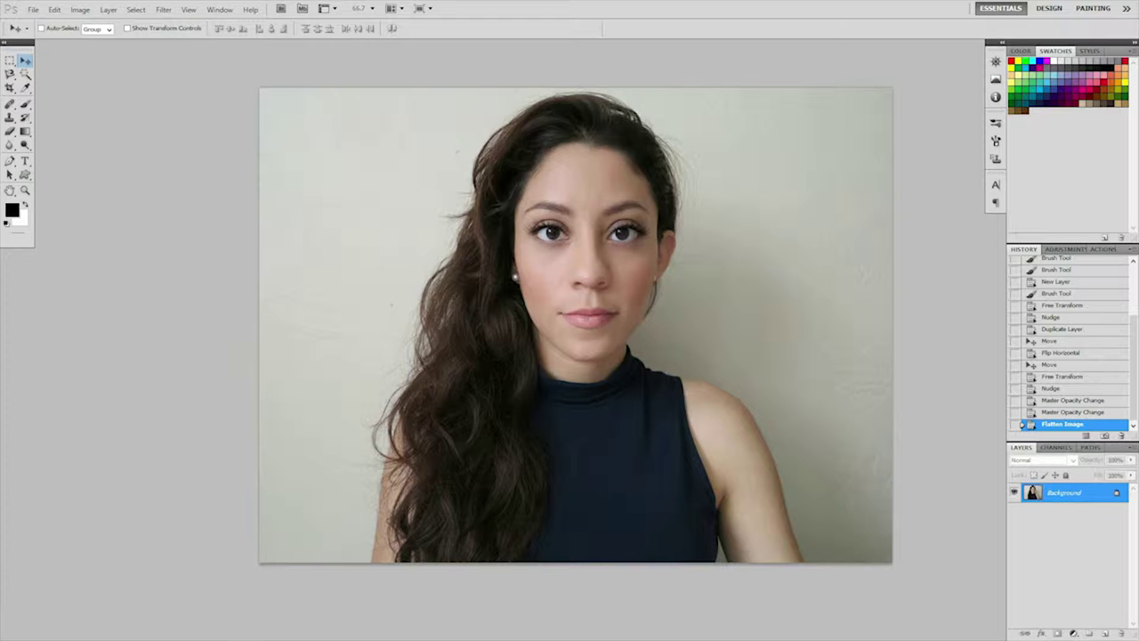
# - Save a JPEG copy of the flattened portrait to the Desktop as picmonkey with quality 12
pyautogui.hotkey('ctrl', 'shift', 's')
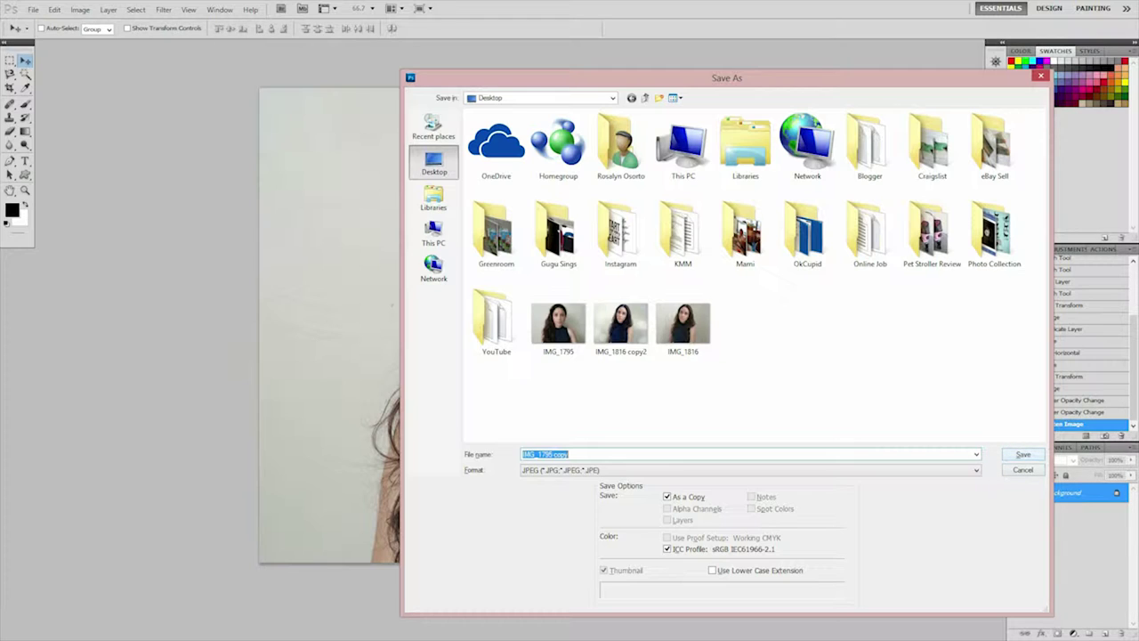
pyautogui.write('picmonke')
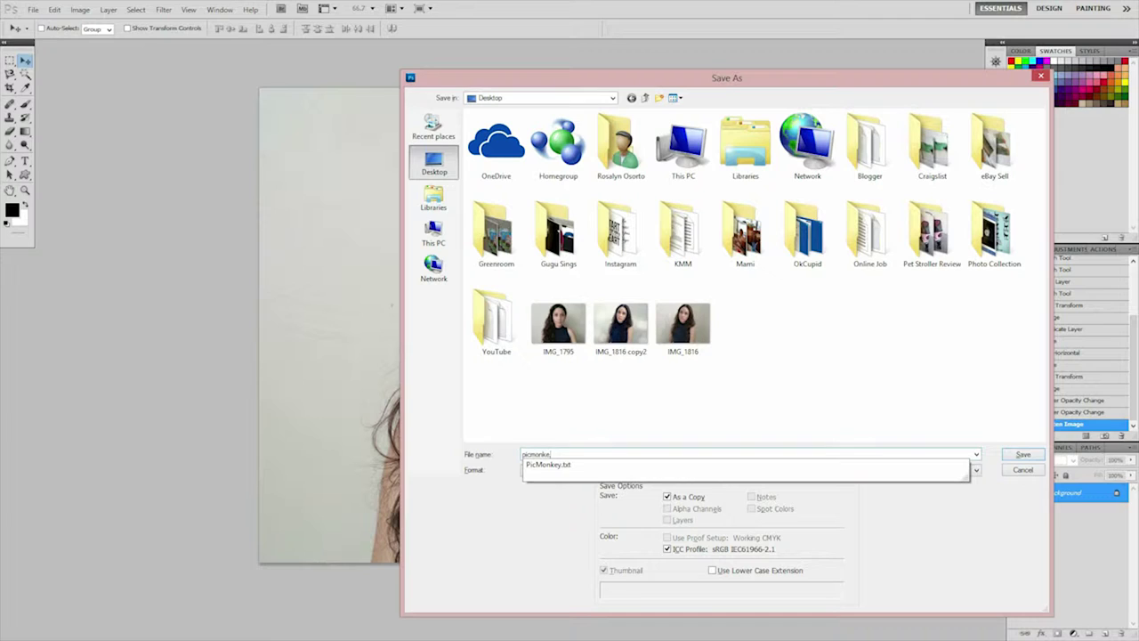
pyautogui.write('yu')
pyautogui.press('Return')
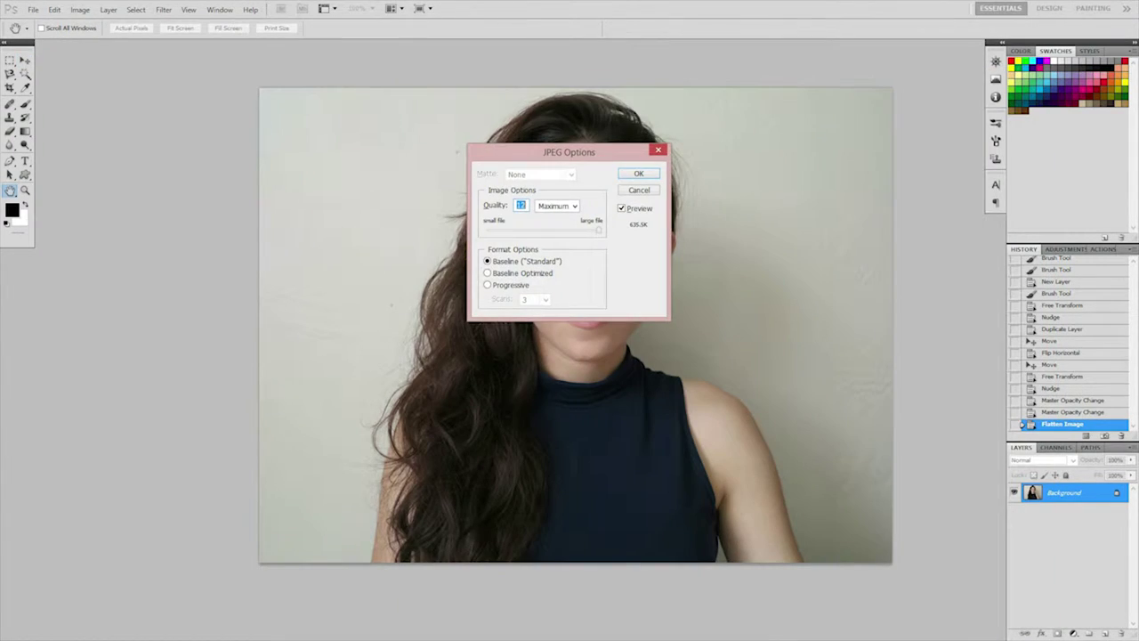
pyautogui.press('Return')
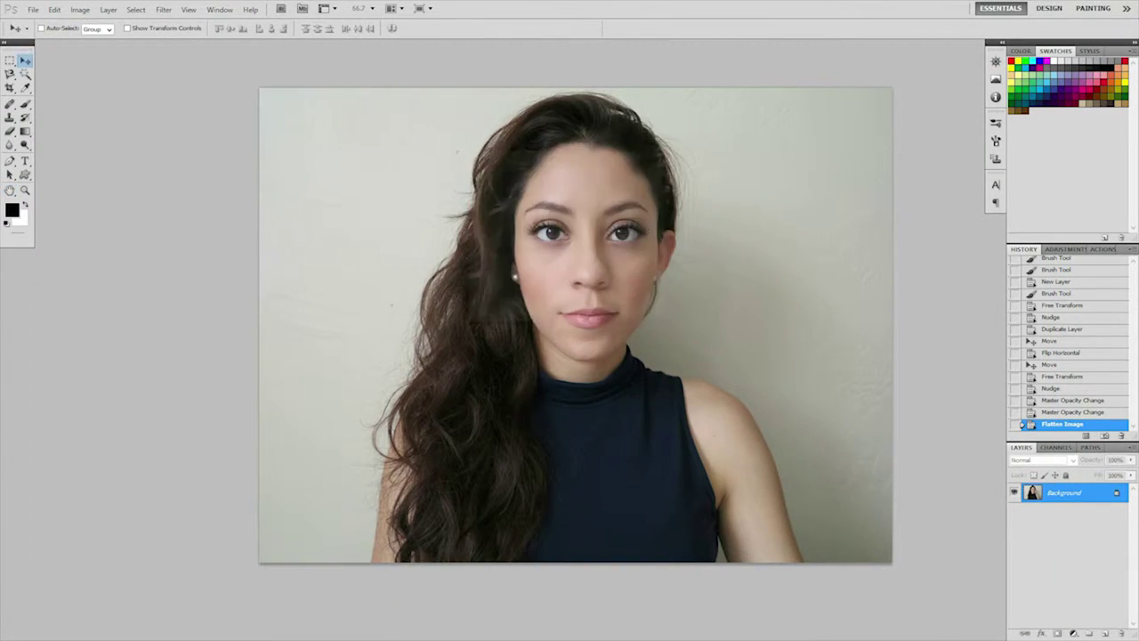
# - Switch to Firefox, load the picmonkey image from the desktop into the PicMonkey editor and show it full screen
pyautogui.hotkey('alt', 'Tab')
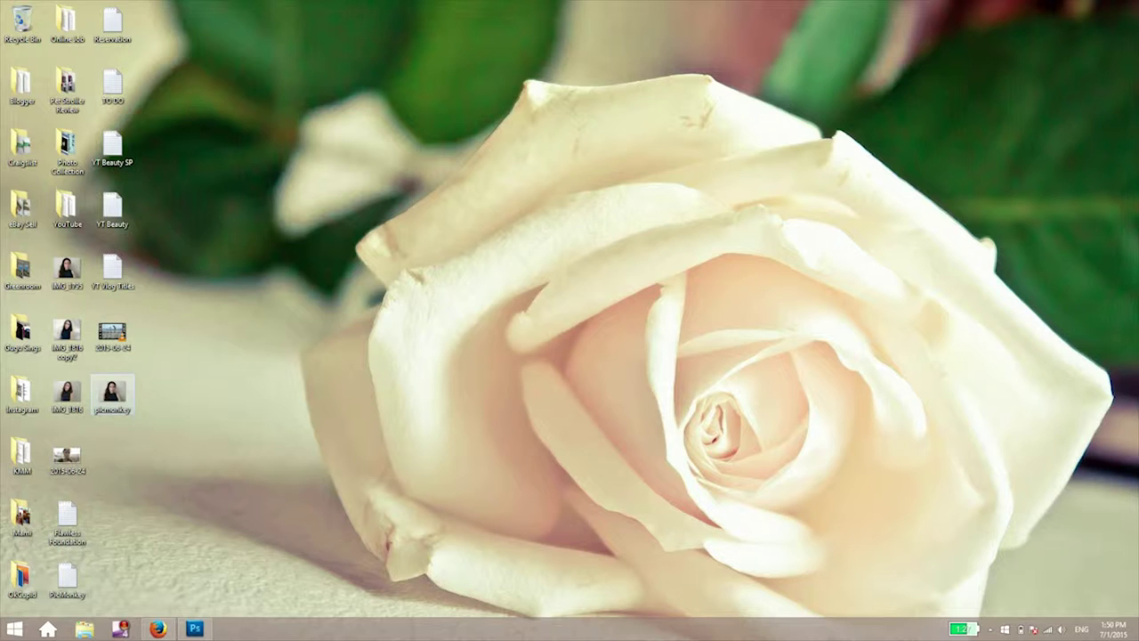
pyautogui.moveTo(112, 392); pyautogui.dragTo(134, 294)
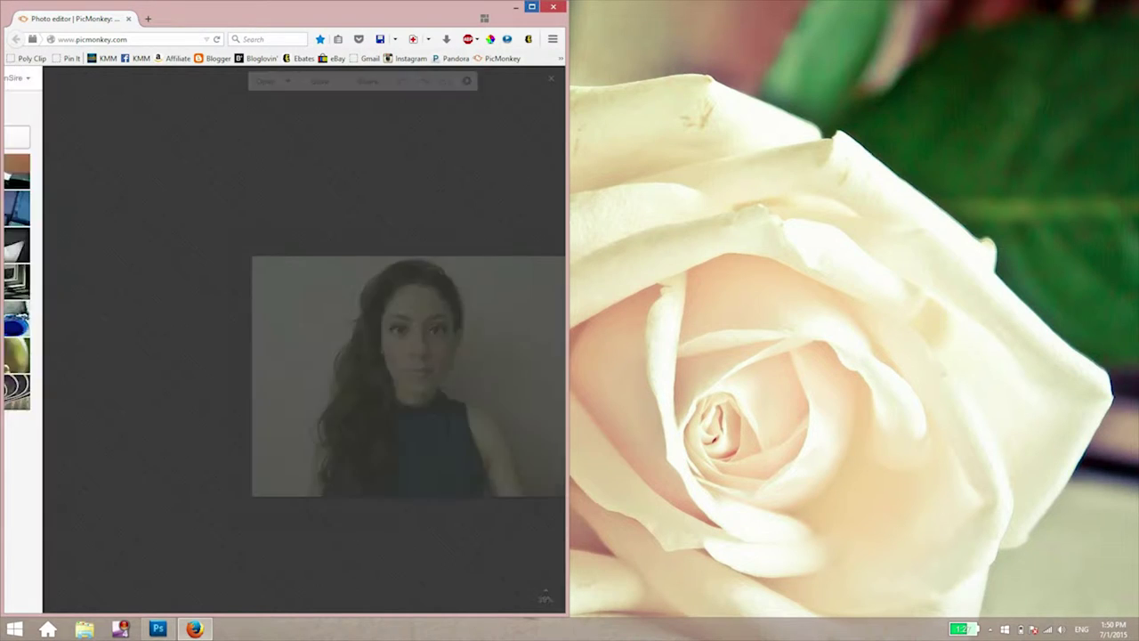
pyautogui.click(531, 6)
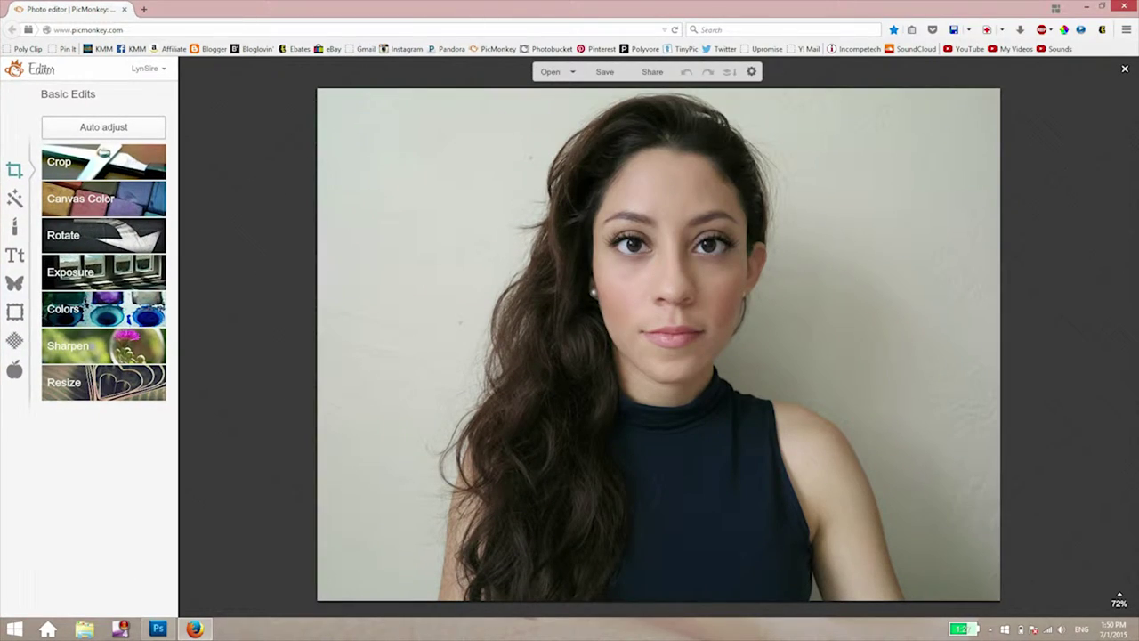
pyautogui.press('F11')
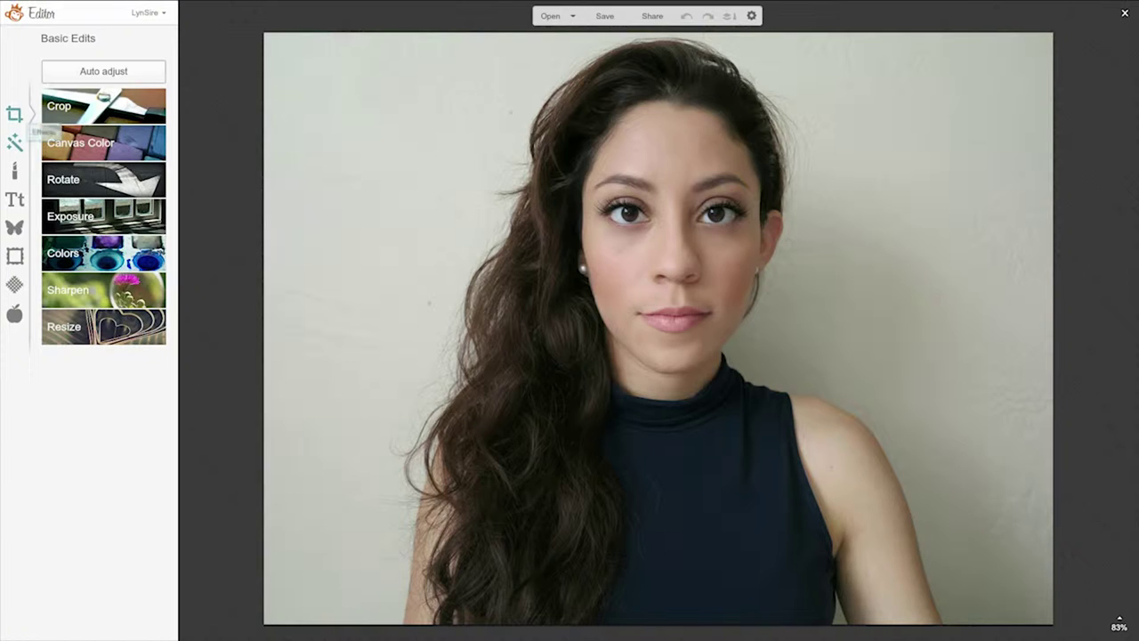
# - Apply the Intrepid effect to the portrait with its fade set to 70%
pyautogui.click(14, 142)
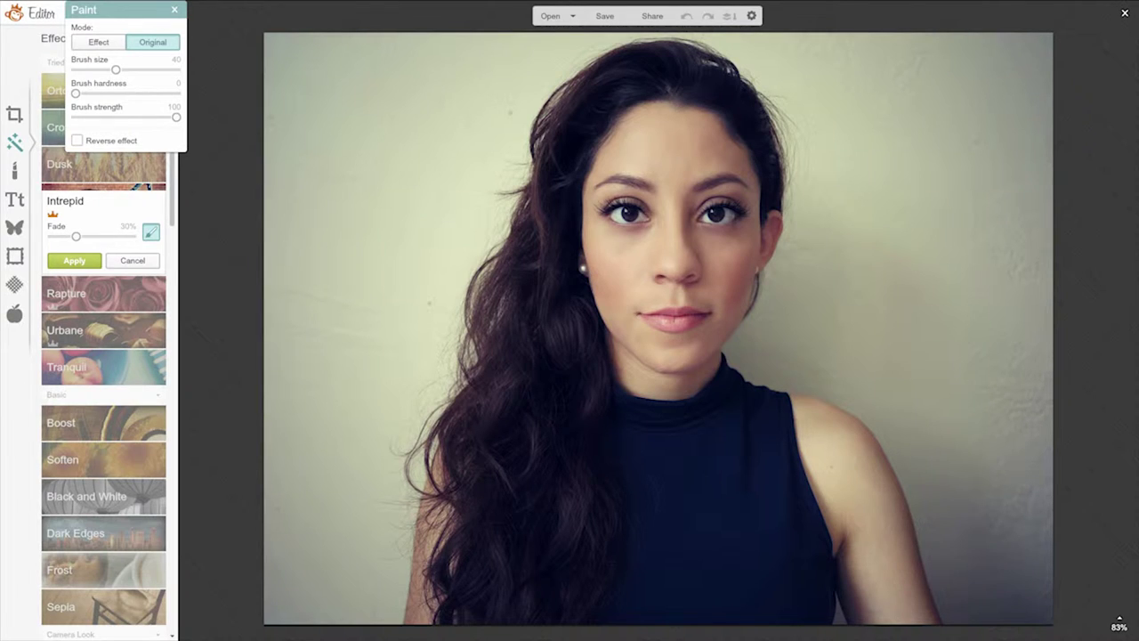
pyautogui.moveTo(75, 235); pyautogui.dragTo(108, 236)
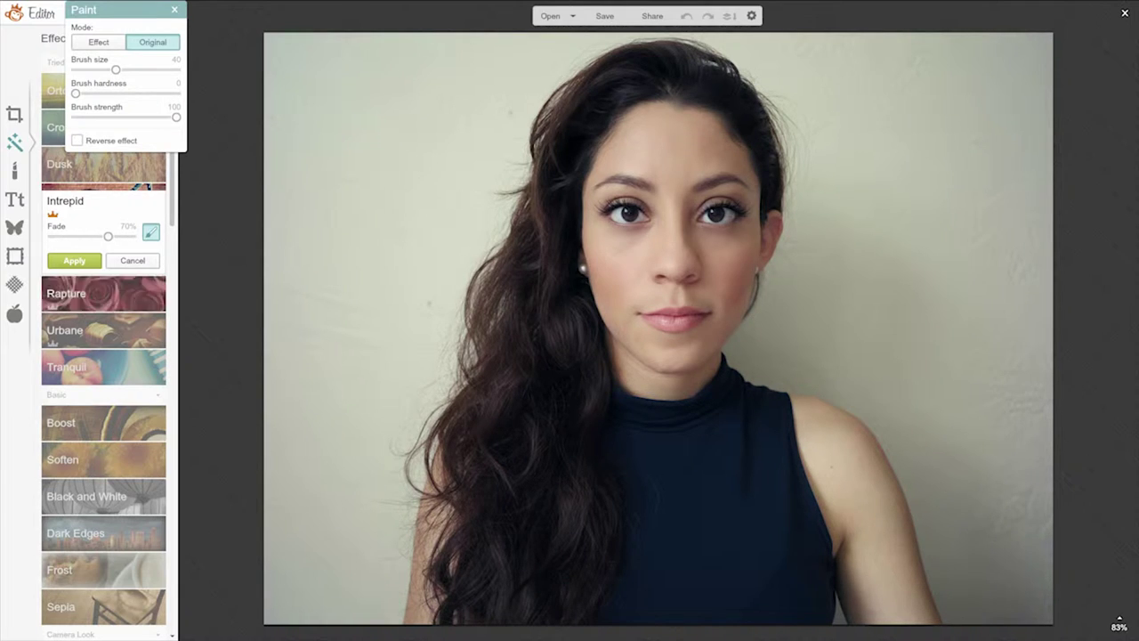
pyautogui.click(74, 259)
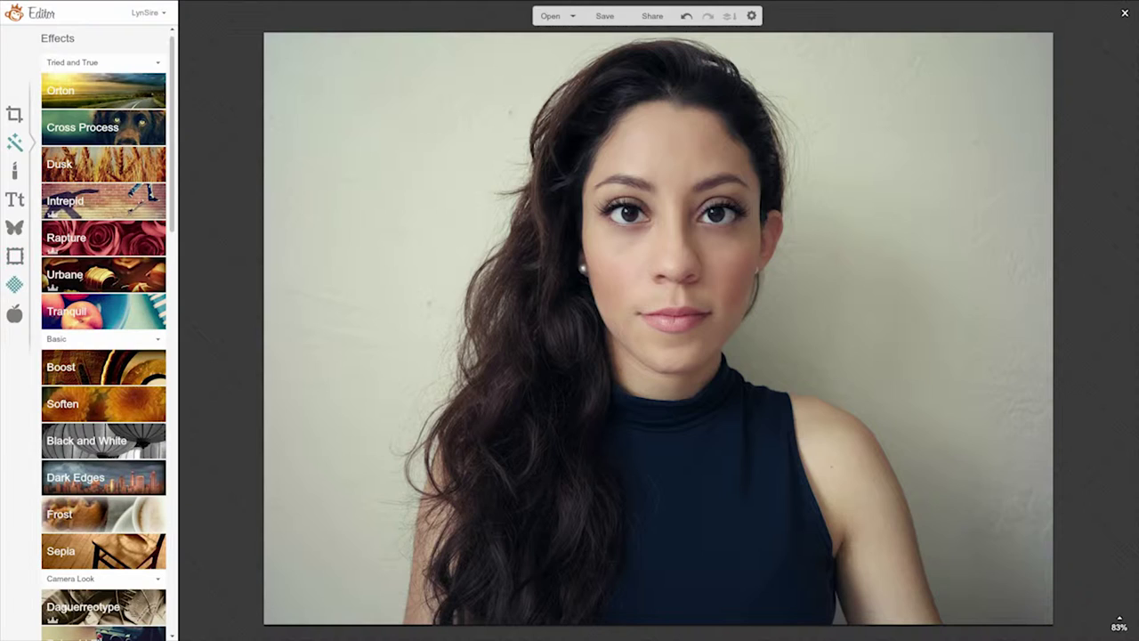
# - Overlay the first Bokeh texture on the portrait and rotate and flip it to rearrange the light circles
pyautogui.click(15, 283)
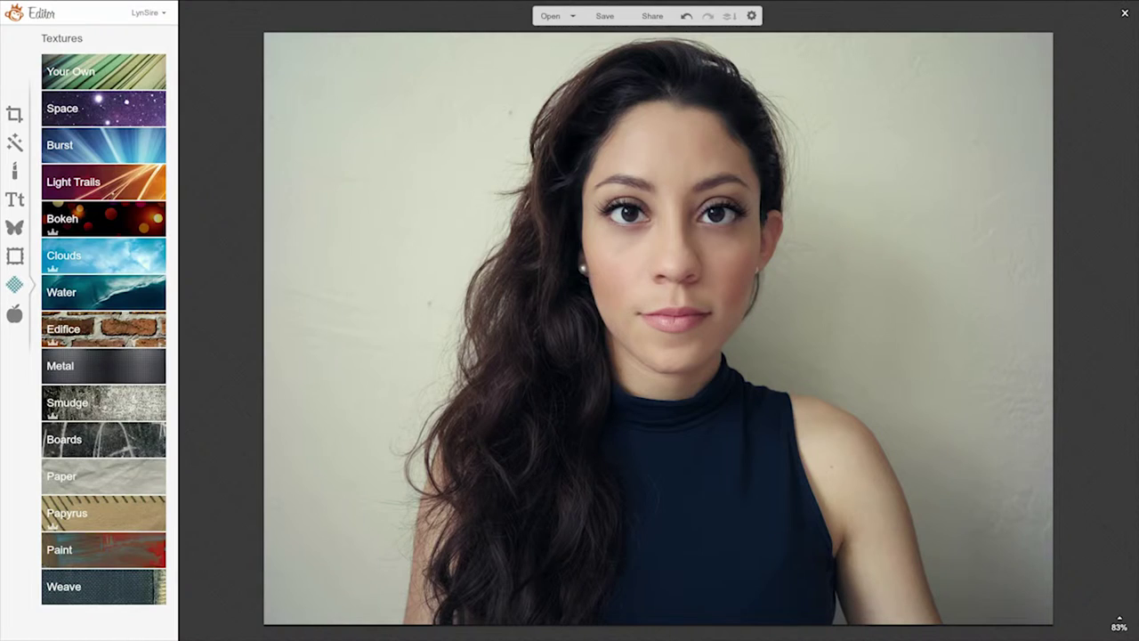
pyautogui.click(104, 218)
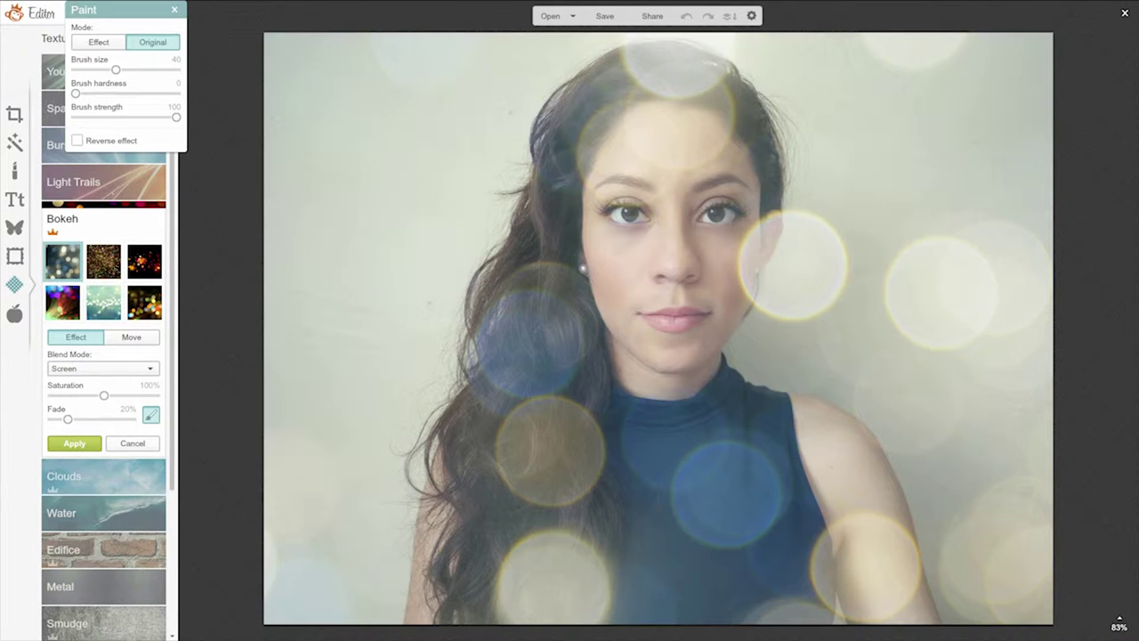
pyautogui.click(131, 336)
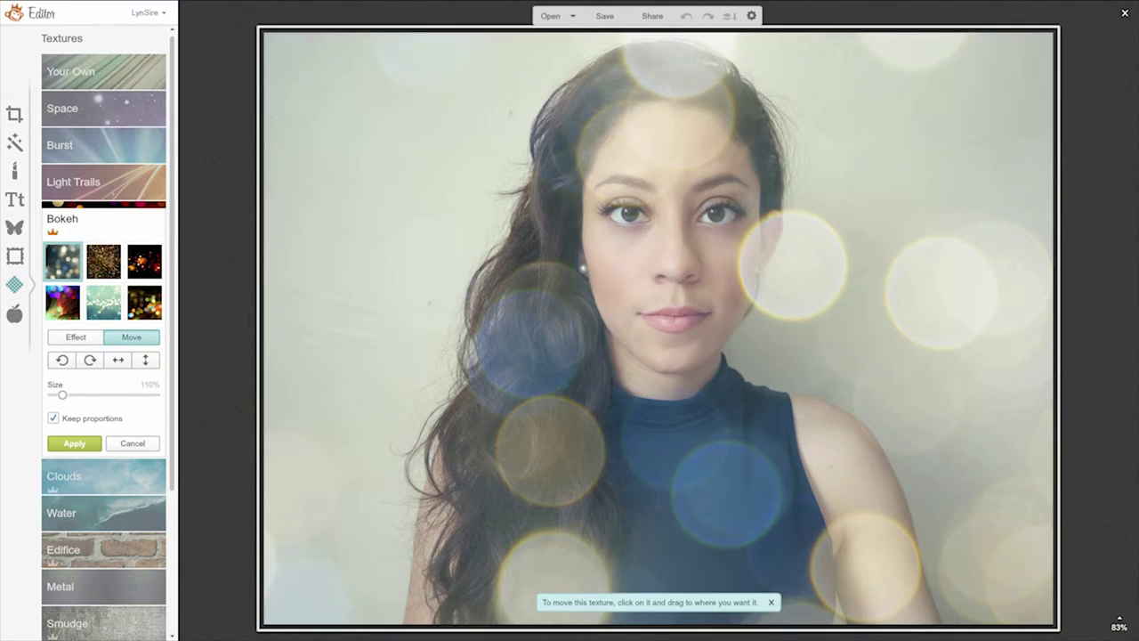
pyautogui.click(62, 360)
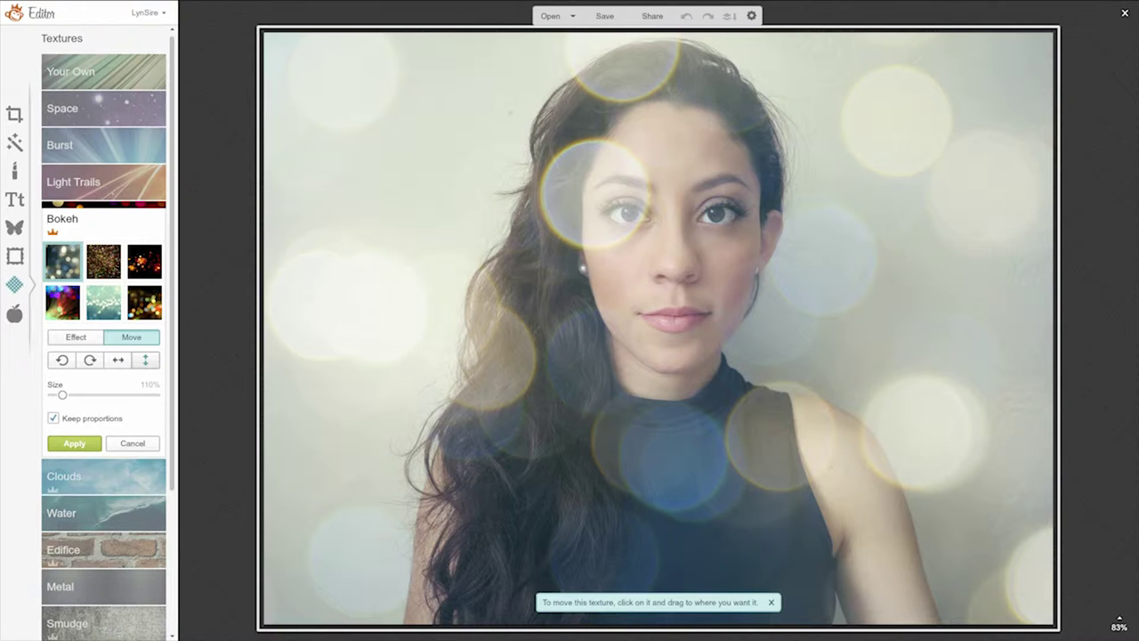
pyautogui.click(62, 359)
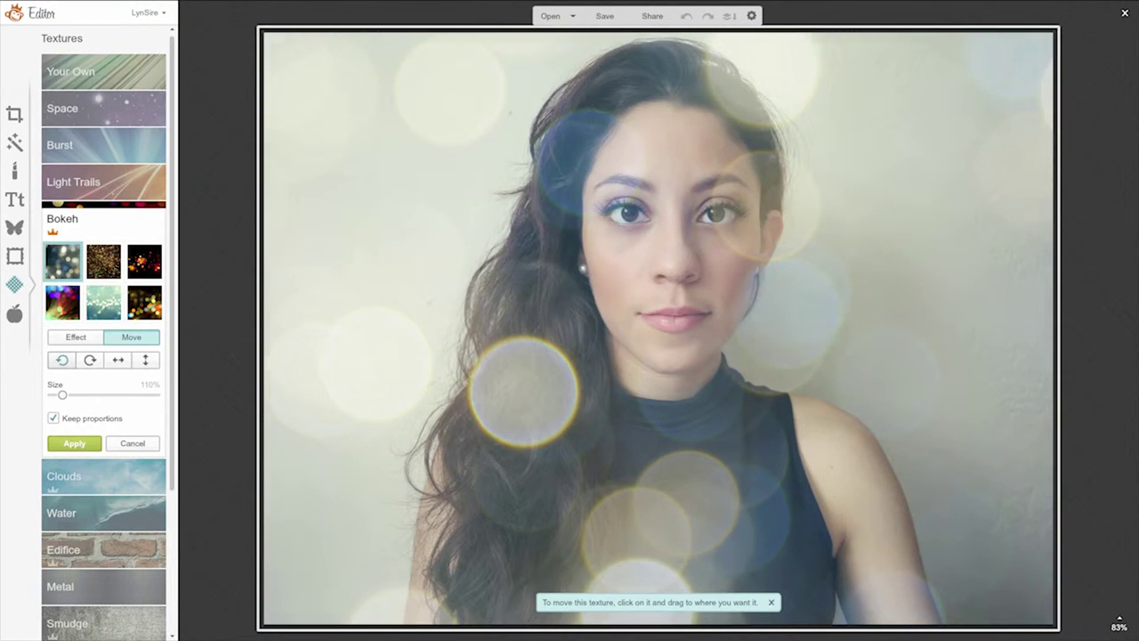
pyautogui.click(62, 359)
pyautogui.click(62, 360)
pyautogui.click(62, 359)
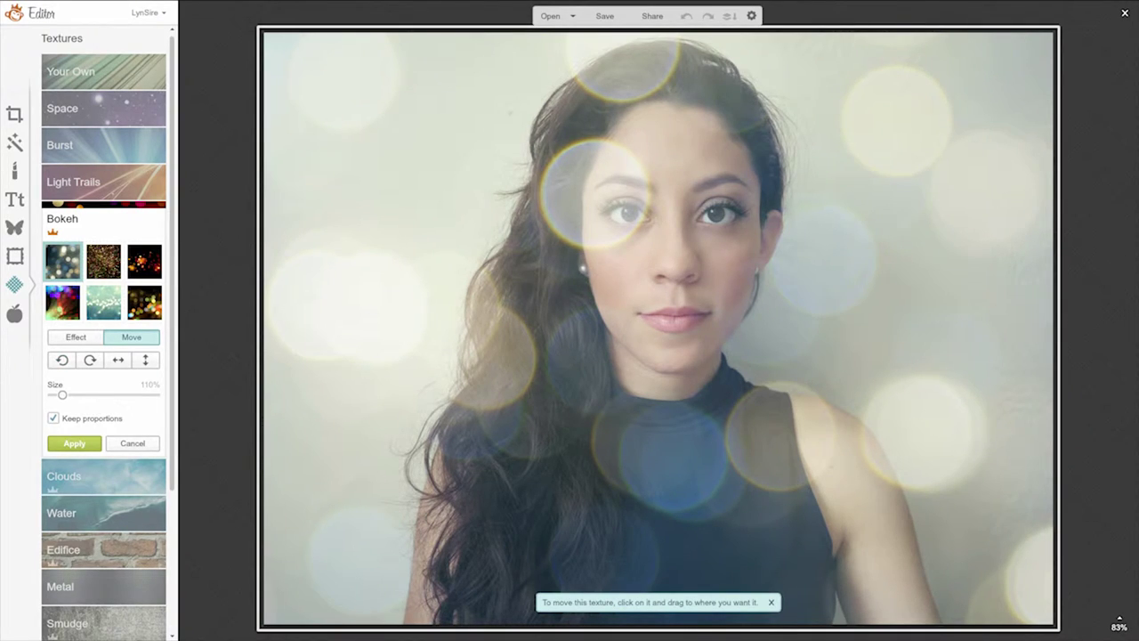
pyautogui.moveTo(62, 395)
pyautogui.mouseDown()
pyautogui.moveTo(120, 394)
pyautogui.moveTo(51, 394)
pyautogui.moveTo(149, 394)
pyautogui.moveTo(68, 394)
pyautogui.mouseUp()
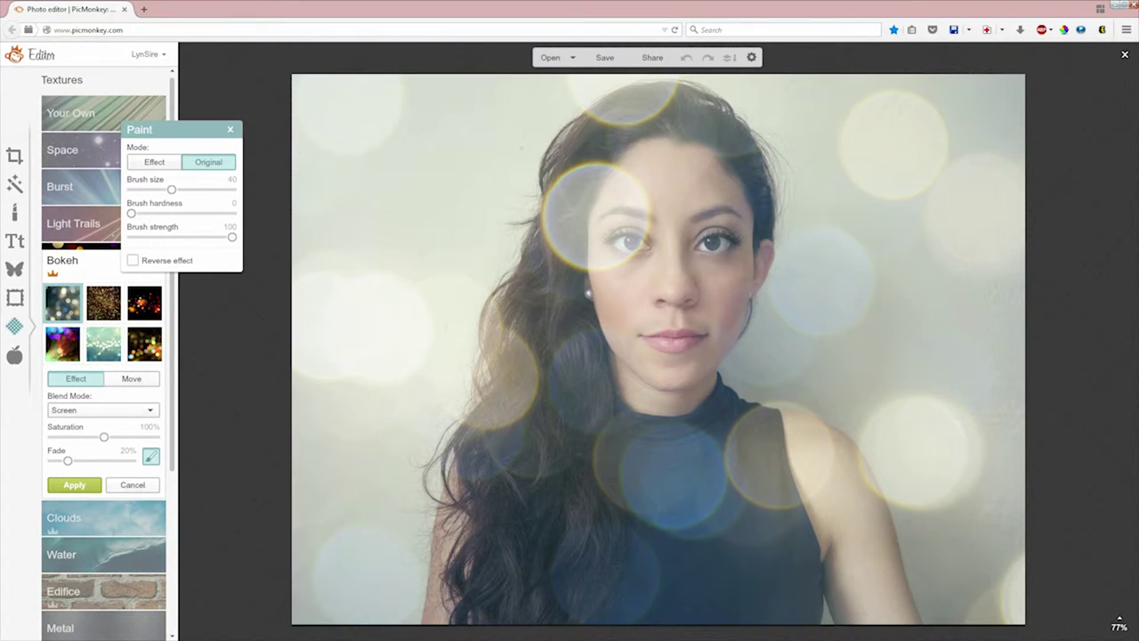
# - Paint the original image back over the woman's face, hair and body with brush sizes 66 and 81, keeping the bokeh on the background
pyautogui.moveTo(178, 129); pyautogui.dragTo(200, 145)
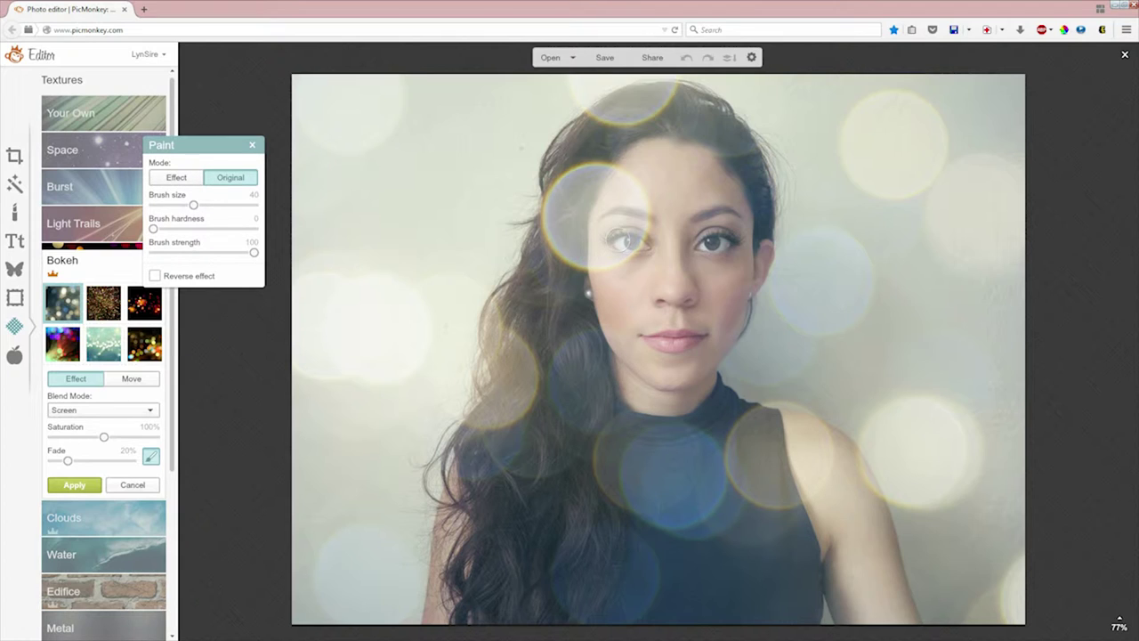
pyautogui.moveTo(193, 204); pyautogui.dragTo(219, 204)
pyautogui.moveTo(628, 200)
pyautogui.mouseDown()
pyautogui.moveTo(714, 178)
pyautogui.moveTo(633, 169)
pyautogui.moveTo(674, 277)
pyautogui.mouseUp()
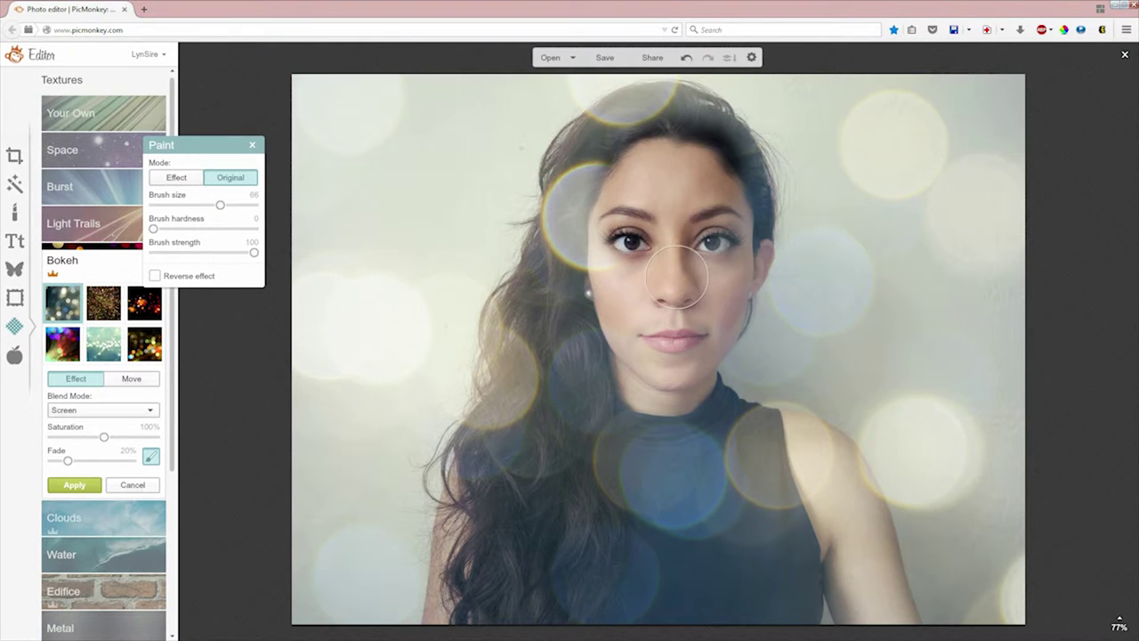
pyautogui.moveTo(220, 204); pyautogui.dragTo(235, 205)
pyautogui.moveTo(646, 212)
pyautogui.mouseDown()
pyautogui.moveTo(580, 286)
pyautogui.moveTo(626, 342)
pyautogui.moveTo(632, 214)
pyautogui.moveTo(599, 174)
pyautogui.moveTo(594, 256)
pyautogui.moveTo(632, 197)
pyautogui.moveTo(658, 181)
pyautogui.moveTo(699, 249)
pyautogui.moveTo(676, 428)
pyautogui.moveTo(684, 499)
pyautogui.moveTo(660, 523)
pyautogui.moveTo(617, 513)
pyautogui.moveTo(587, 639)
pyautogui.moveTo(551, 468)
pyautogui.moveTo(620, 347)
pyautogui.moveTo(636, 569)
pyautogui.moveTo(655, 568)
pyautogui.moveTo(775, 463)
pyautogui.moveTo(845, 598)
pyautogui.moveTo(655, 603)
pyautogui.moveTo(733, 553)
pyautogui.moveTo(738, 473)
pyautogui.moveTo(727, 452)
pyautogui.moveTo(763, 463)
pyautogui.moveTo(806, 507)
pyautogui.moveTo(805, 488)
pyautogui.moveTo(754, 466)
pyautogui.moveTo(668, 450)
pyautogui.moveTo(673, 356)
pyautogui.moveTo(694, 334)
pyautogui.moveTo(722, 194)
pyautogui.moveTo(658, 140)
pyautogui.moveTo(672, 134)
pyautogui.moveTo(593, 165)
pyautogui.moveTo(575, 196)
pyautogui.moveTo(566, 311)
pyautogui.moveTo(521, 390)
pyautogui.moveTo(478, 597)
pyautogui.moveTo(556, 511)
pyautogui.moveTo(583, 460)
pyautogui.moveTo(575, 547)
pyautogui.moveTo(557, 566)
pyautogui.moveTo(809, 430)
pyautogui.moveTo(755, 482)
pyautogui.moveTo(839, 529)
pyautogui.moveTo(826, 507)
pyautogui.moveTo(808, 489)
pyautogui.moveTo(879, 625)
pyautogui.moveTo(661, 457)
pyautogui.moveTo(677, 302)
pyautogui.mouseUp()
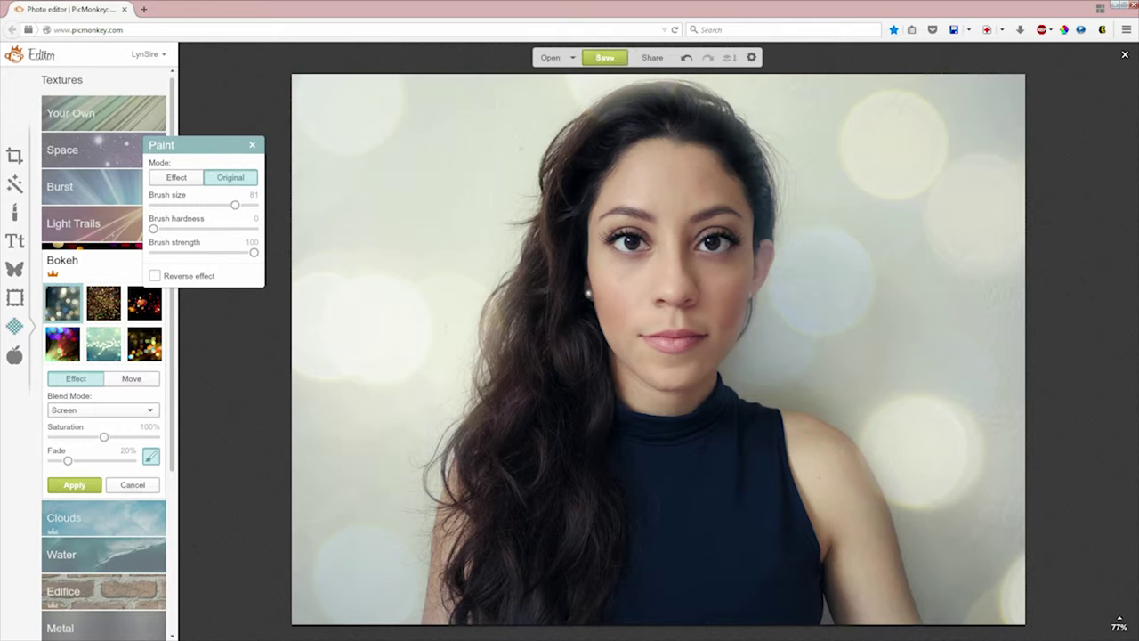
# - Save the finished portrait to the desktop as a JPG named picmonkey2 in Pierce quality
pyautogui.click(604, 57)
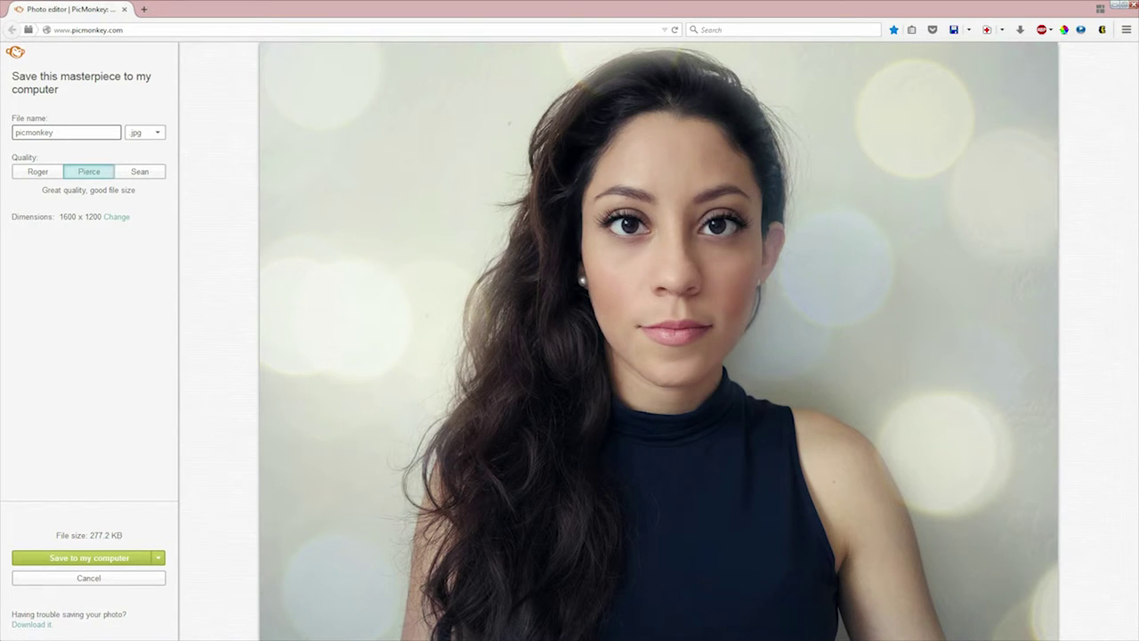
pyautogui.press('Return')
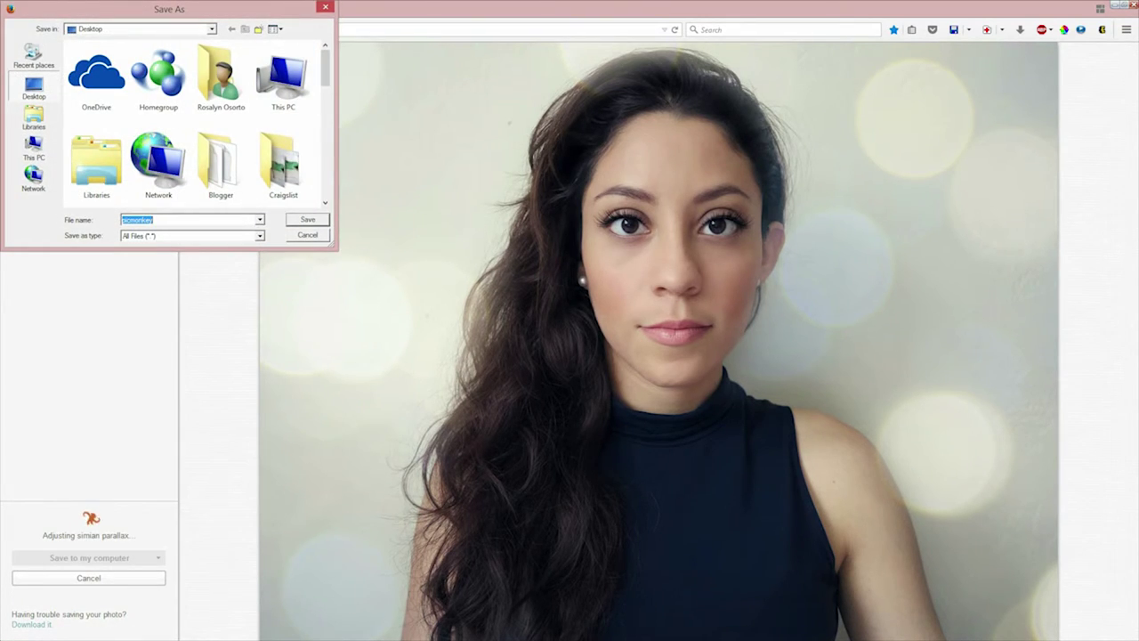
pyautogui.click(153, 220)
pyautogui.press('Return')
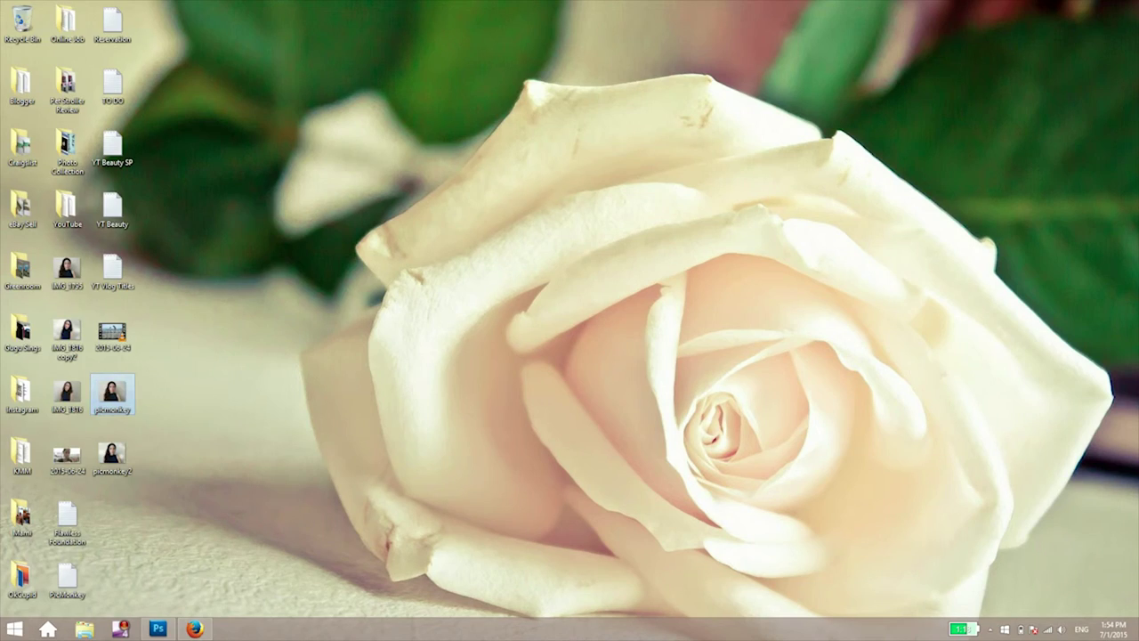
# - Open the picmonkey image from the desktop in Windows Photo Viewer and compare it with picmonkey2 and the original IMG_1795
pyautogui.doubleClick(114, 391)
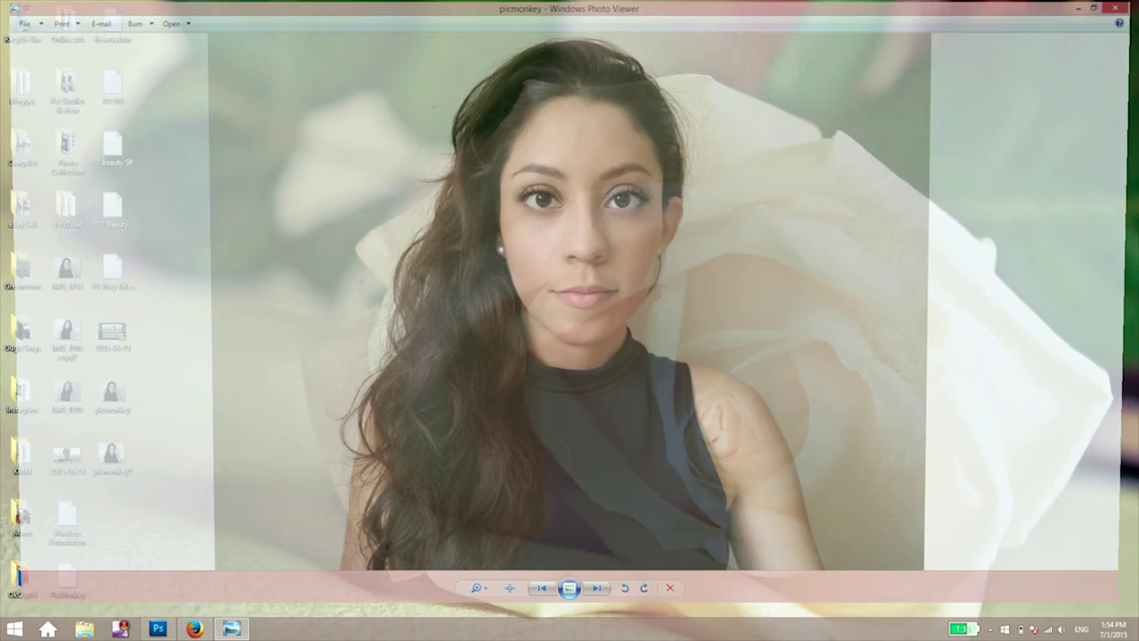
pyautogui.press('Right')
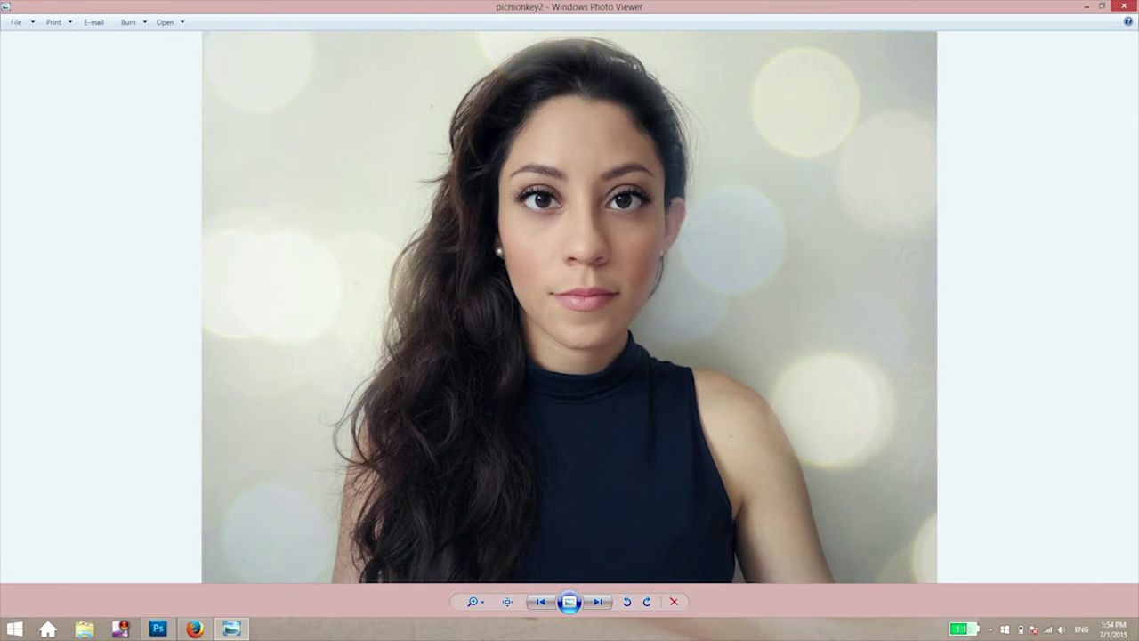
pyautogui.press('Right')
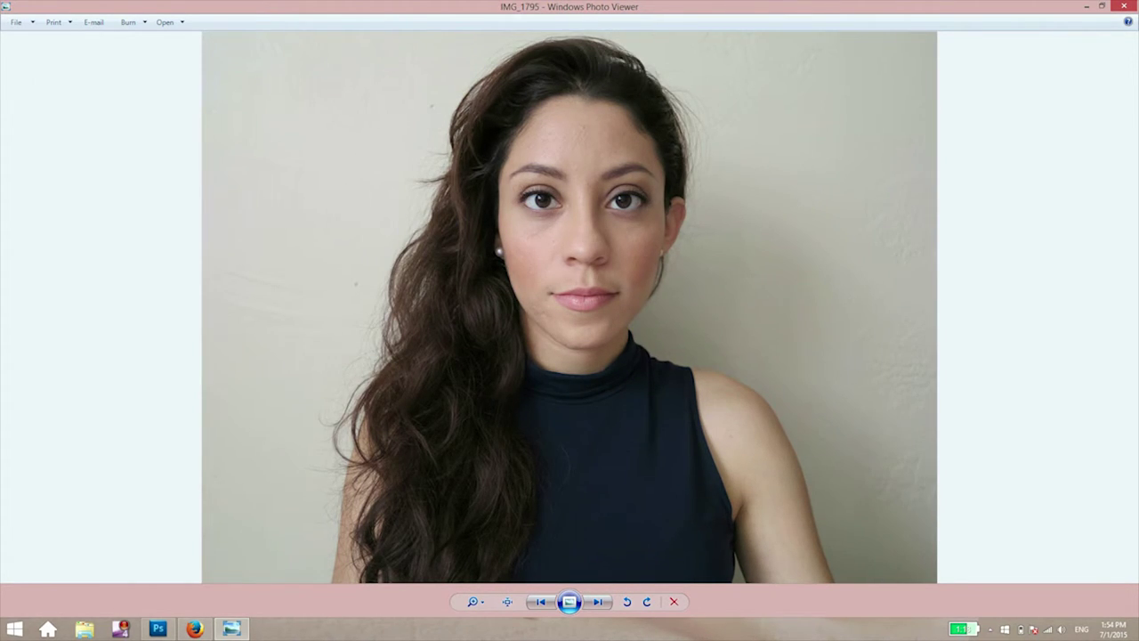
pyautogui.press('Right')
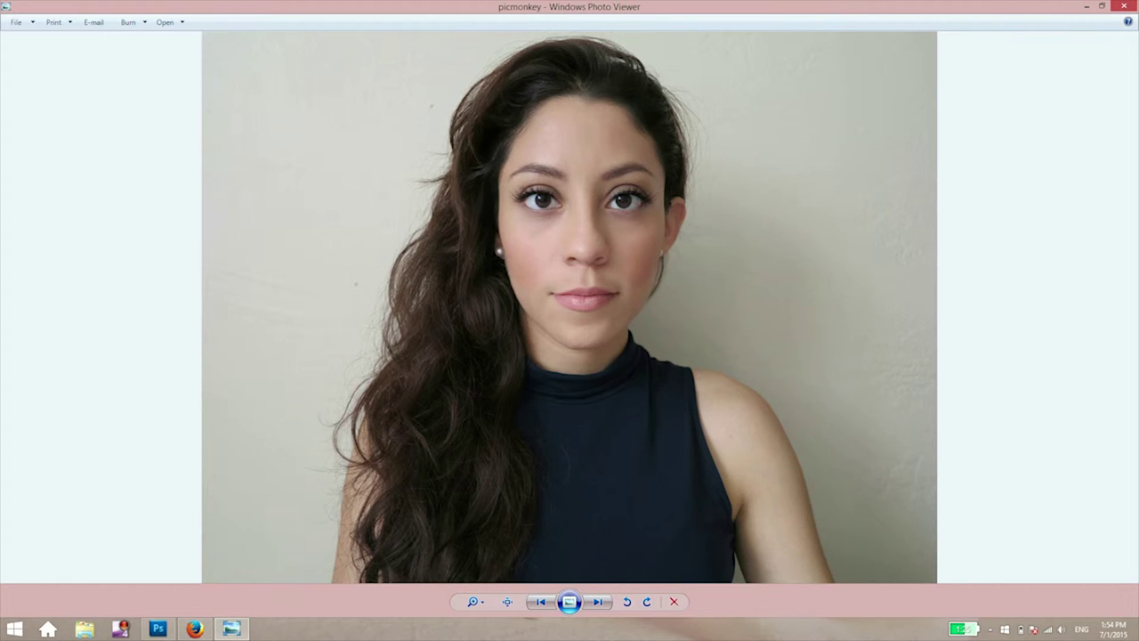
# - Browse the other finished bokeh portraits, IMG_1816, IMG_1824 and IMG_1834 copy bokeh, in the photo viewer
pyautogui.press('Right')
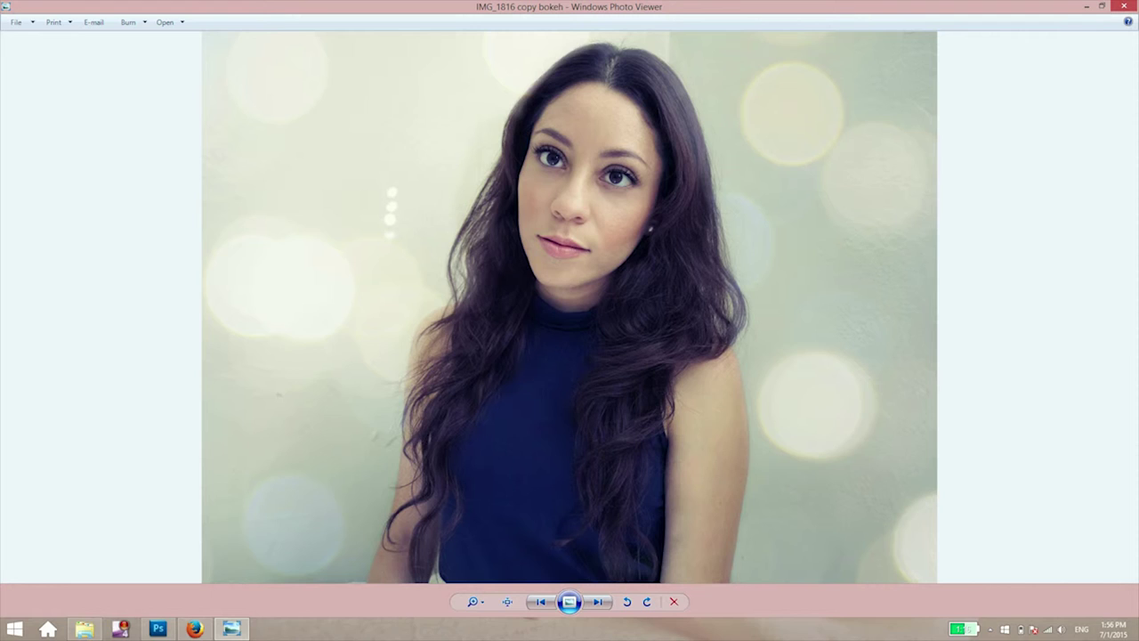
pyautogui.press('Right')
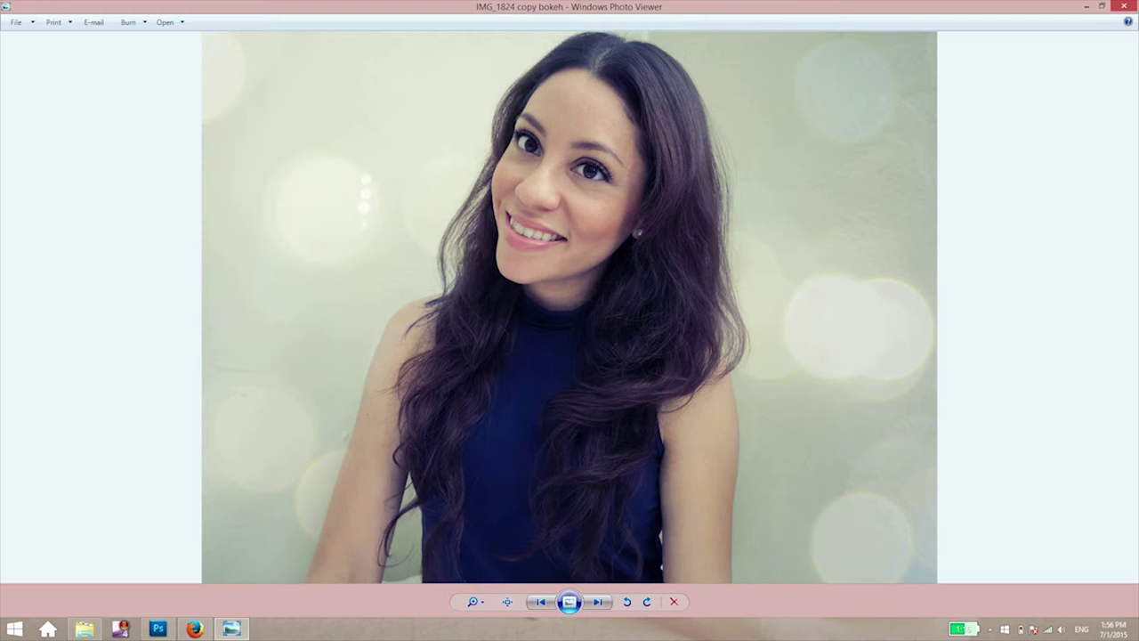
pyautogui.press('Right')
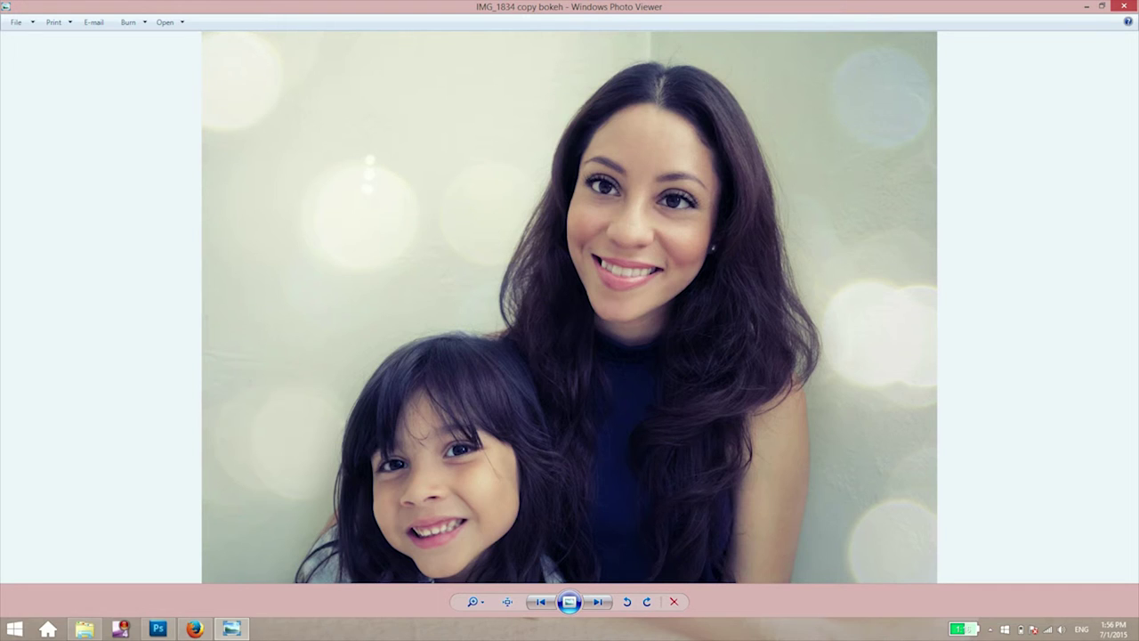
pyautogui.press('Right')
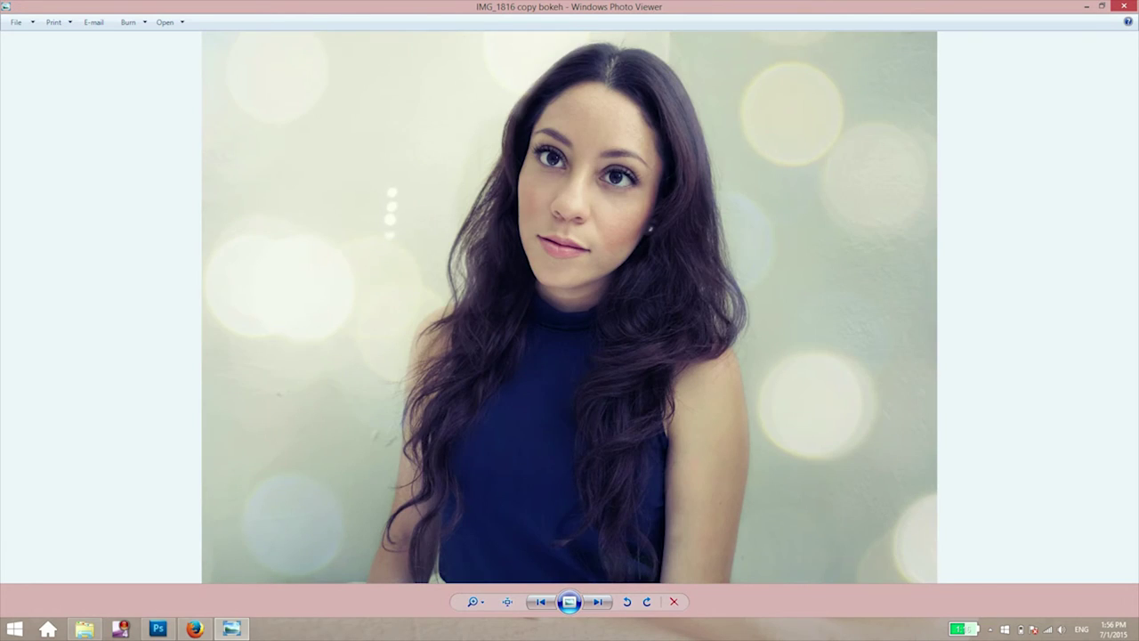
pyautogui.press('Right')
pyautogui.press('Left')
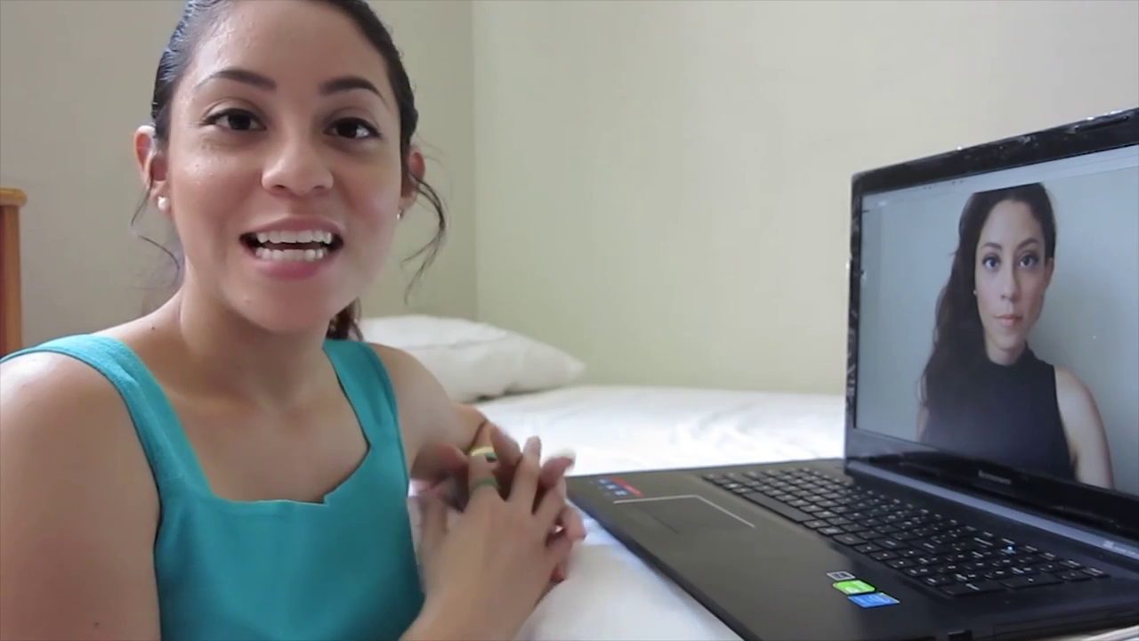